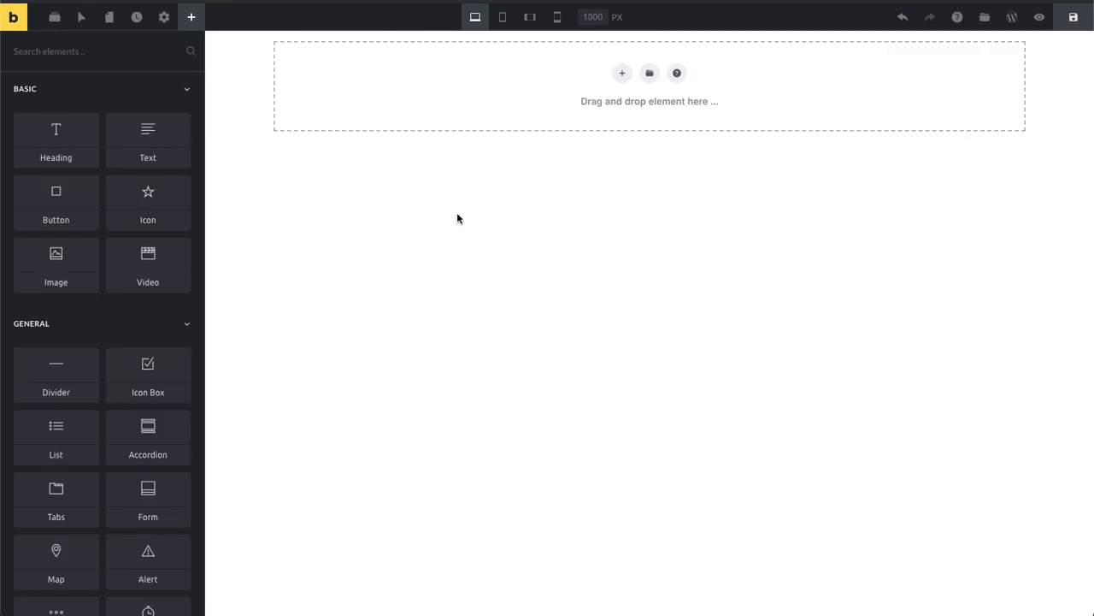
Add an empty section to the canvas, inspect its column settings, and expand the full structure tree
{"action": "left_click", "coordinate": [55, 17]}
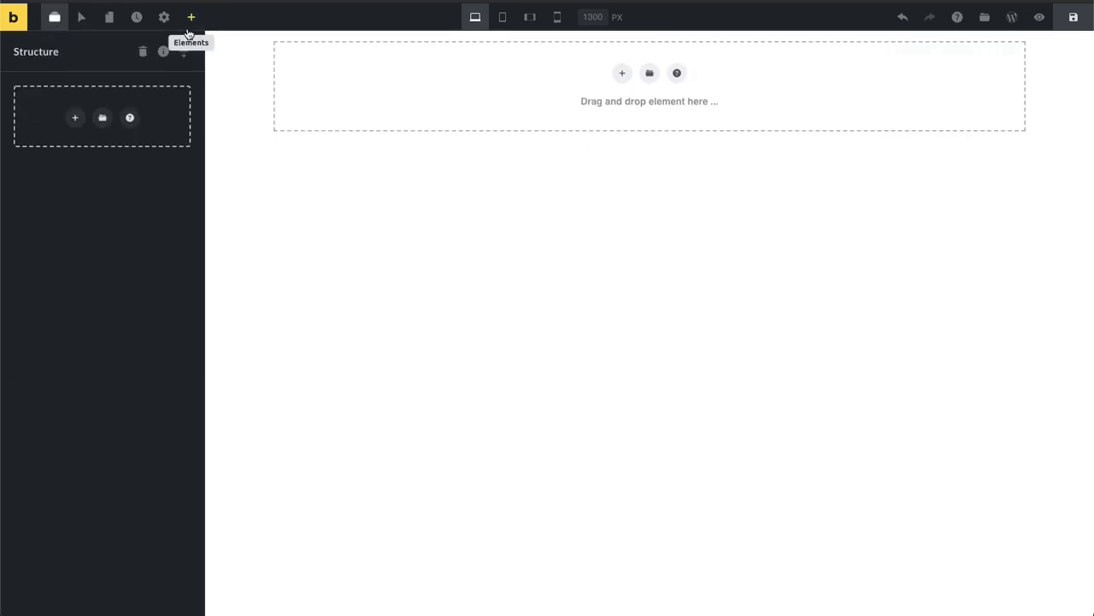
{"action": "left_click", "coordinate": [621, 74]}
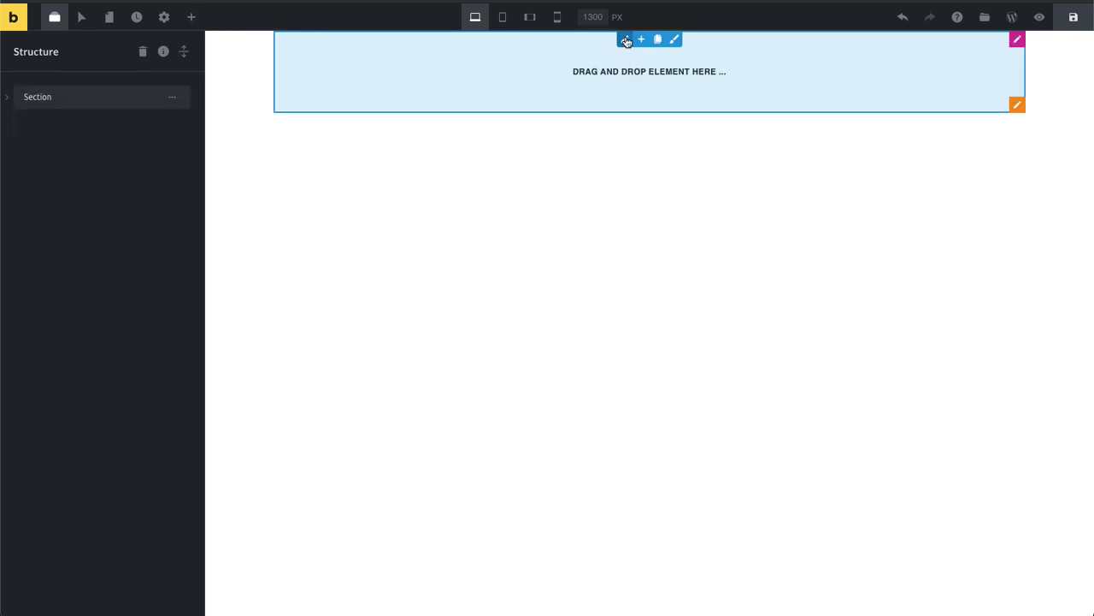
{"action": "left_click", "coordinate": [627, 41]}
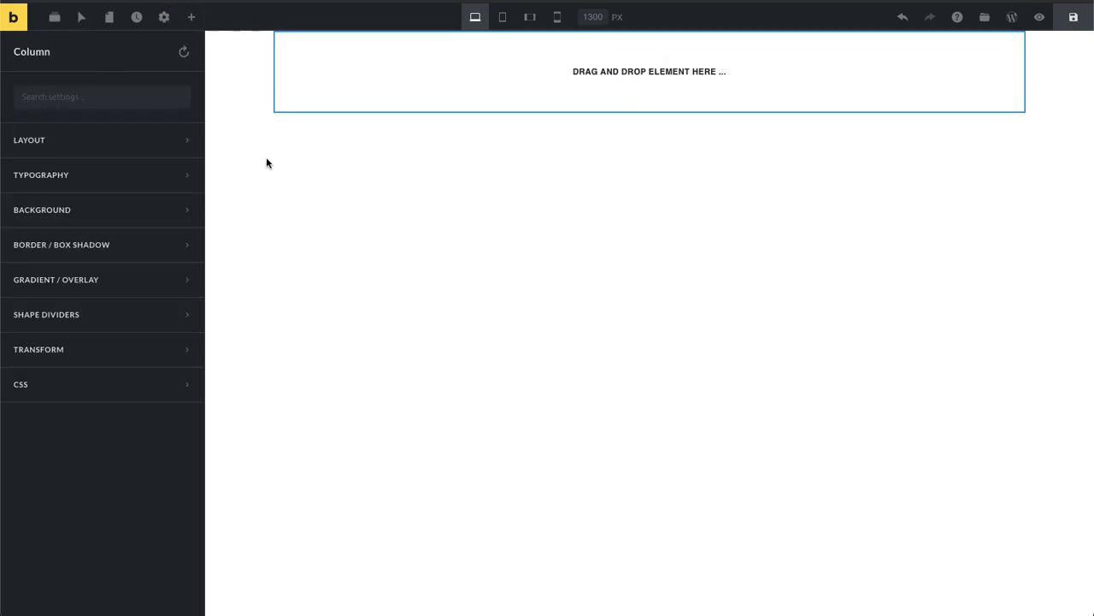
{"action": "left_click", "coordinate": [53, 17]}
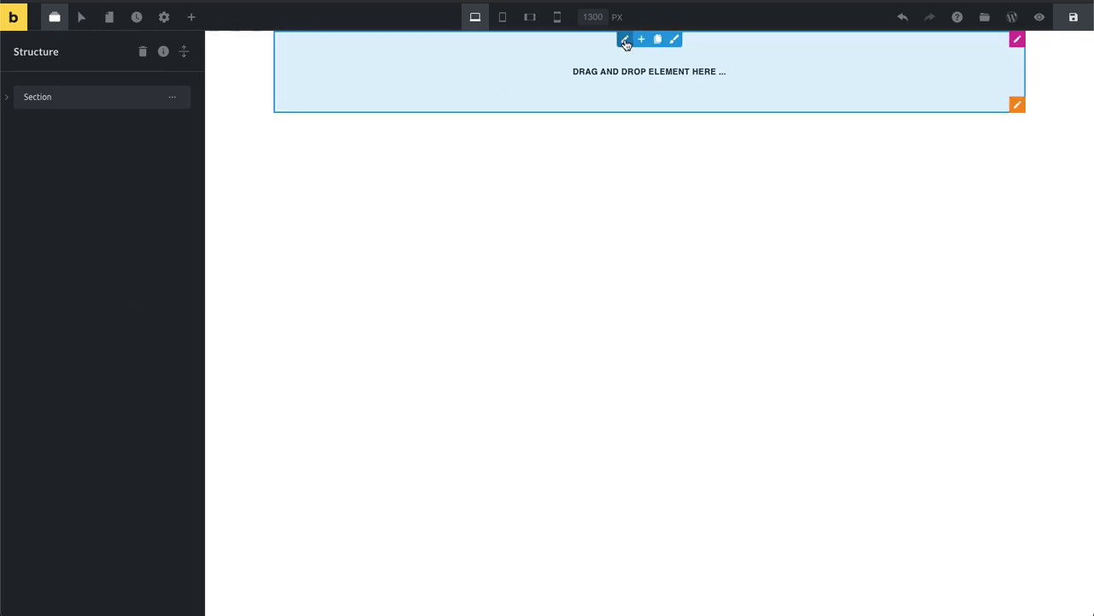
{"action": "left_click", "coordinate": [625, 43]}
{"action": "left_click", "coordinate": [54, 18]}
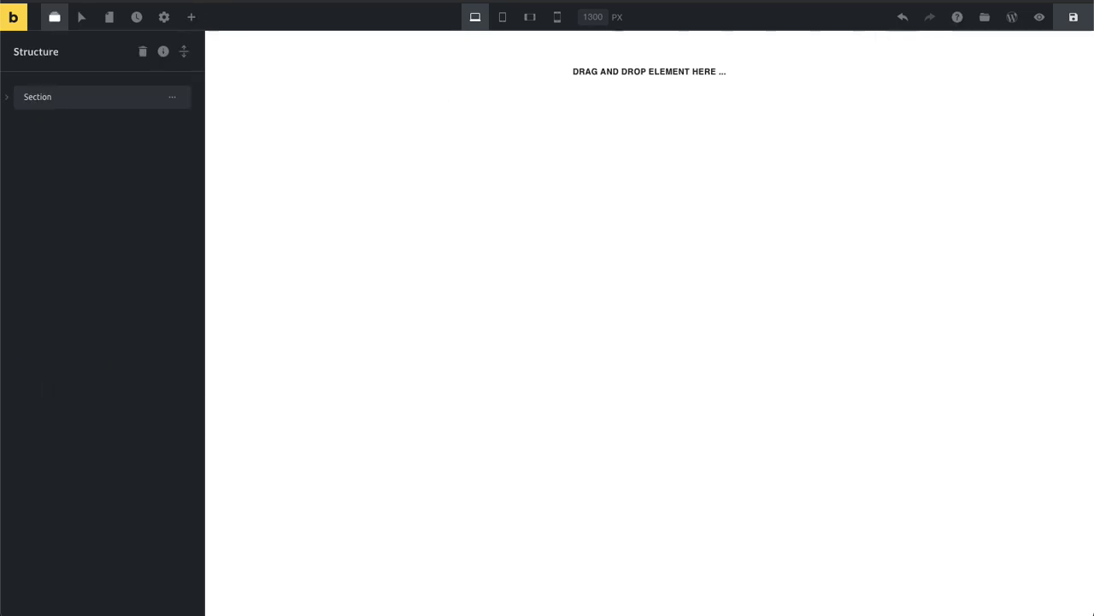
{"action": "left_click", "coordinate": [184, 51]}
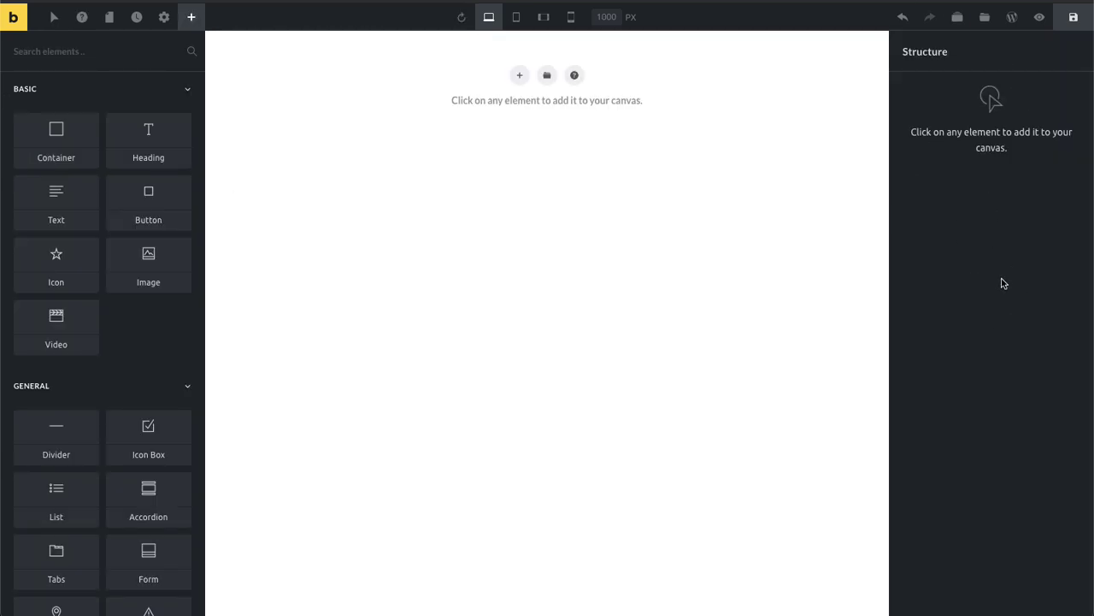
In the container-based editor, toggle the Structure panel off and on, and add a heading to the empty canvas
{"action": "left_click", "coordinate": [959, 17]}
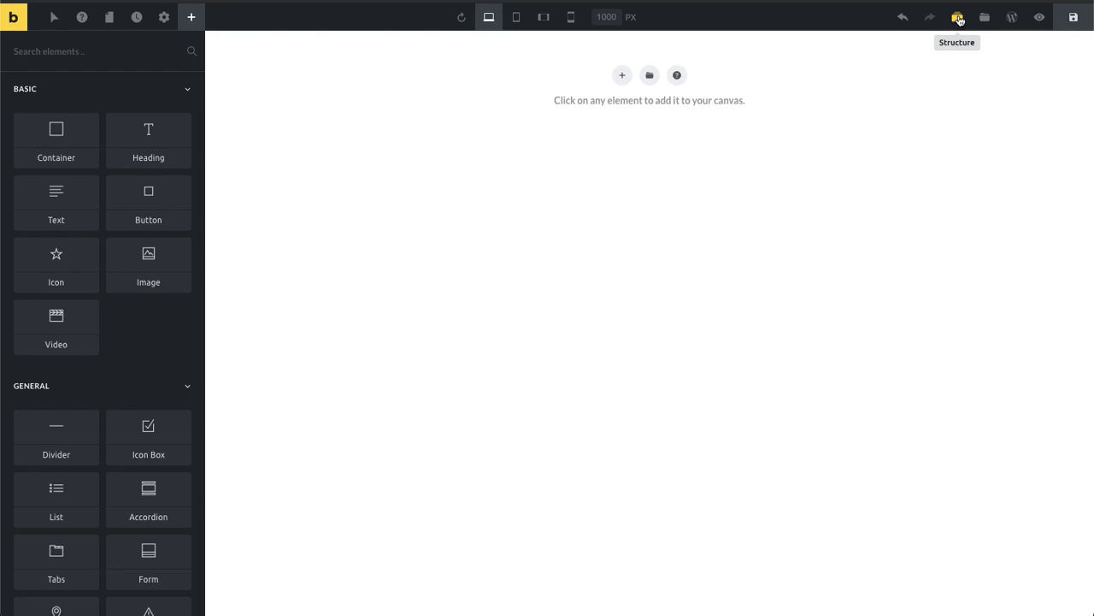
{"action": "left_click", "coordinate": [959, 17]}
{"action": "left_click", "coordinate": [958, 17]}
{"action": "left_click", "coordinate": [958, 17]}
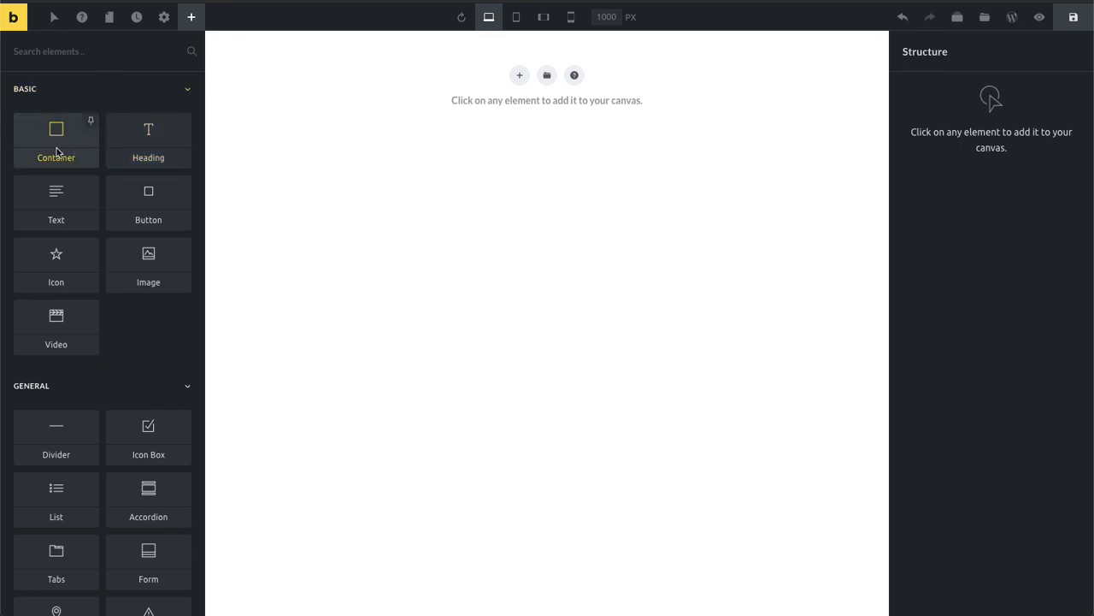
{"action": "left_click", "coordinate": [134, 147]}
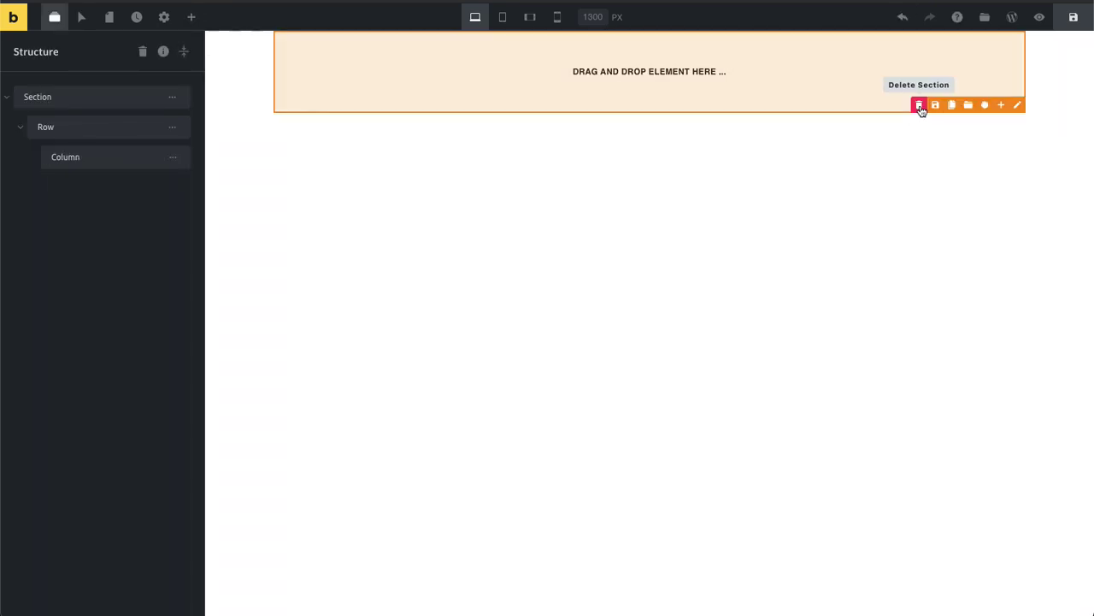
In the section-based editor, replace the empty section with a heading element and expand its full structure tree
{"action": "left_click", "coordinate": [919, 104]}
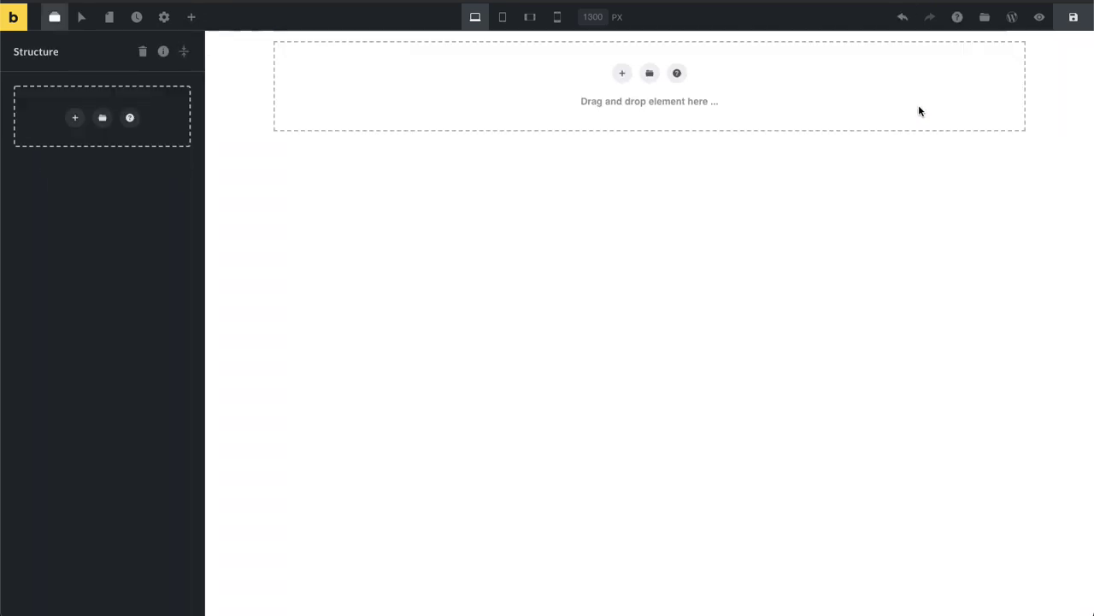
{"action": "left_click", "coordinate": [190, 17]}
{"action": "left_click_drag", "start_coordinate": [51, 150], "coordinate": [325, 96]}
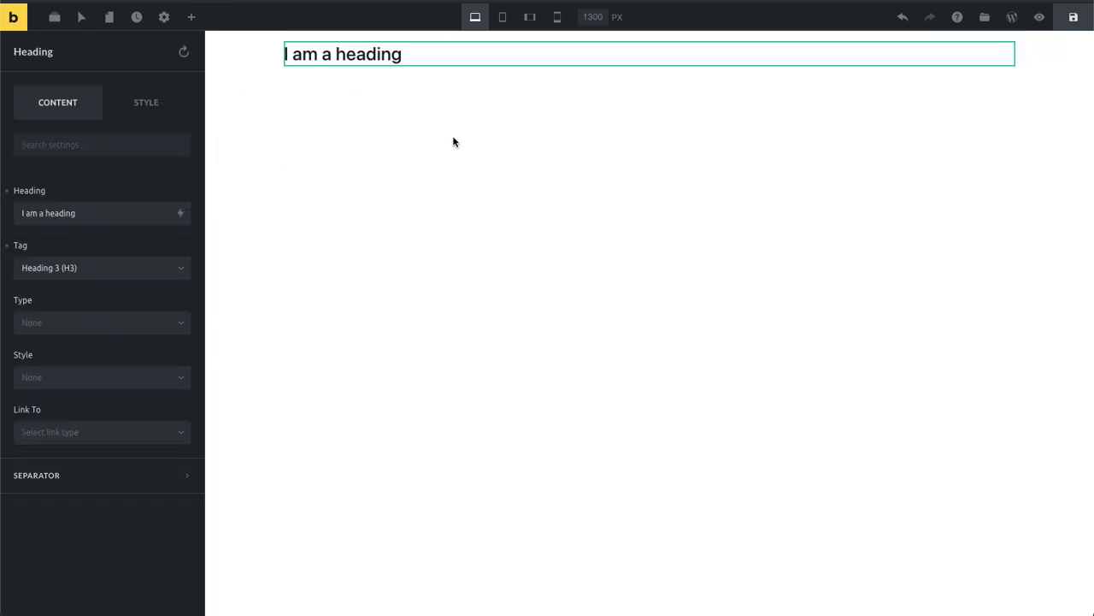
{"action": "left_click", "coordinate": [54, 17]}
{"action": "left_click", "coordinate": [184, 52]}
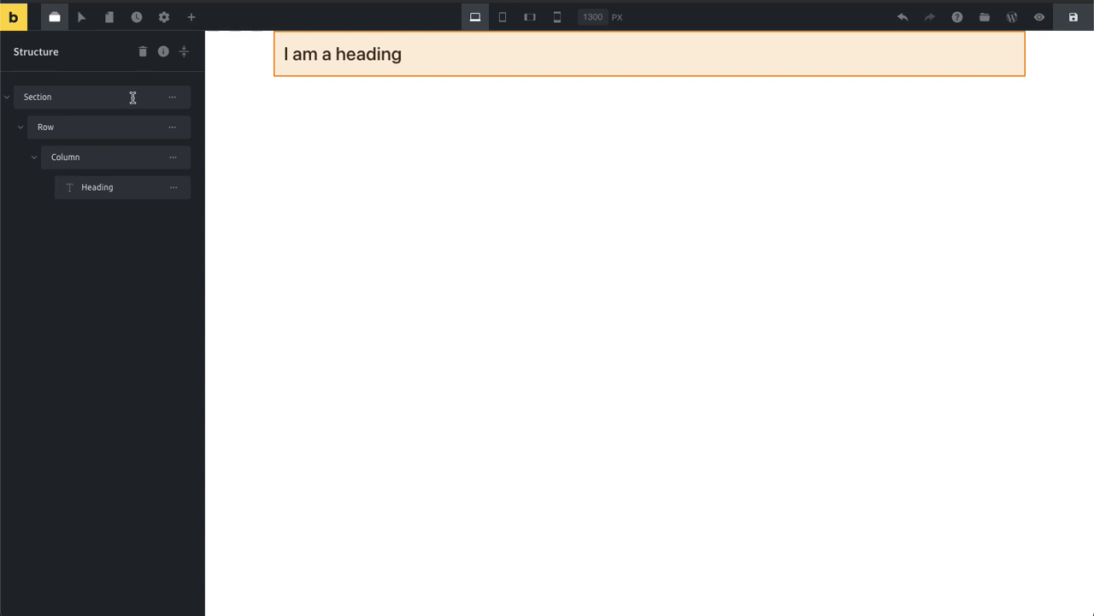
{"action": "mouse_move", "coordinate": [173, 128]}
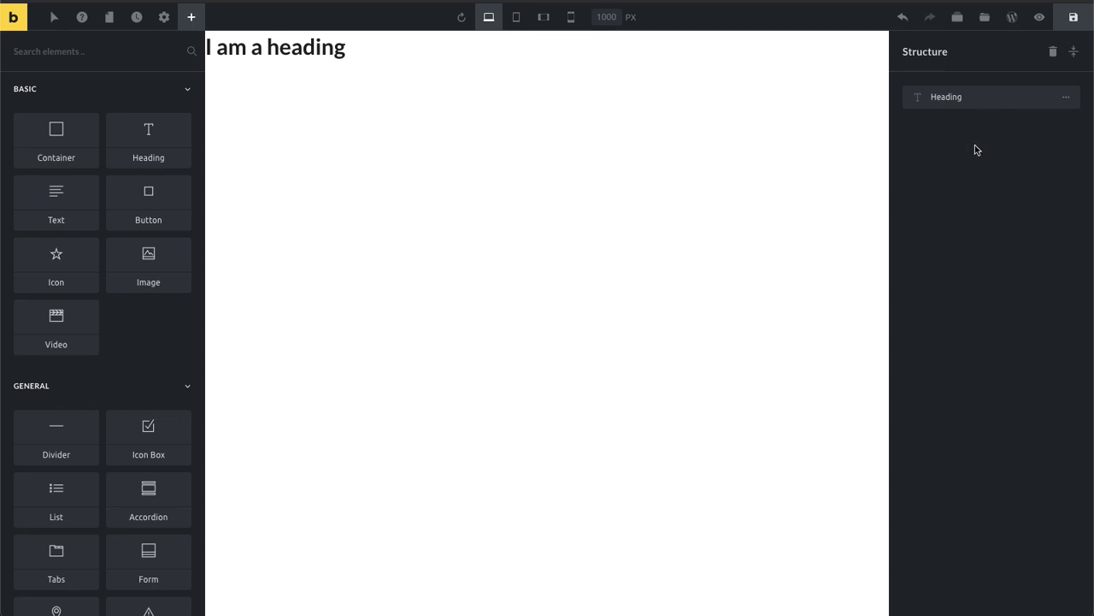
In the container-based editor, replace the heading with a container and open the container's settings
{"action": "left_click", "coordinate": [1066, 99]}
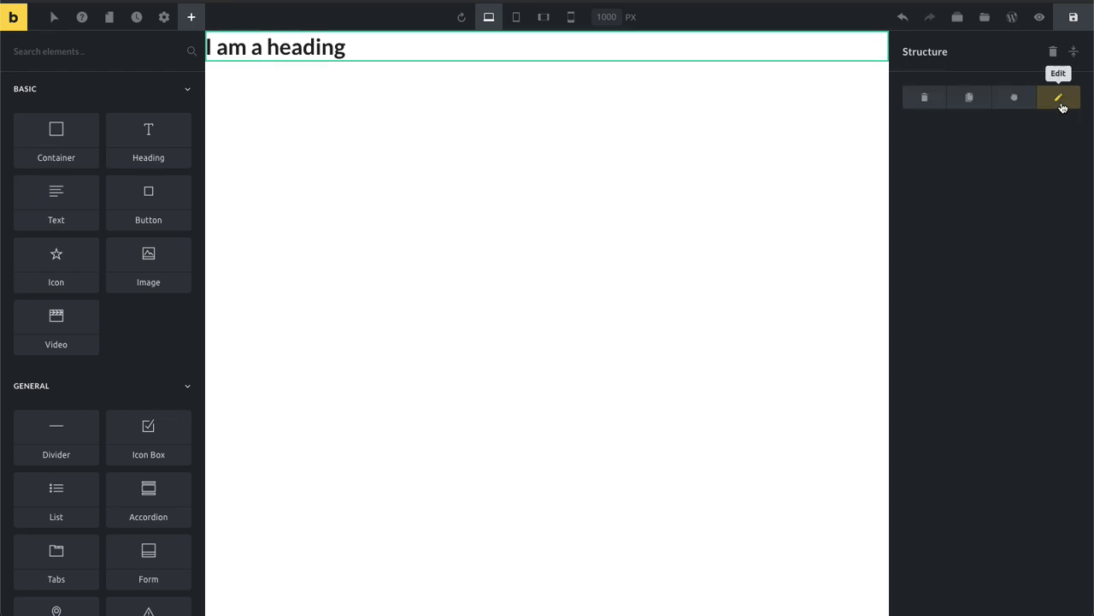
{"action": "left_click", "coordinate": [925, 98]}
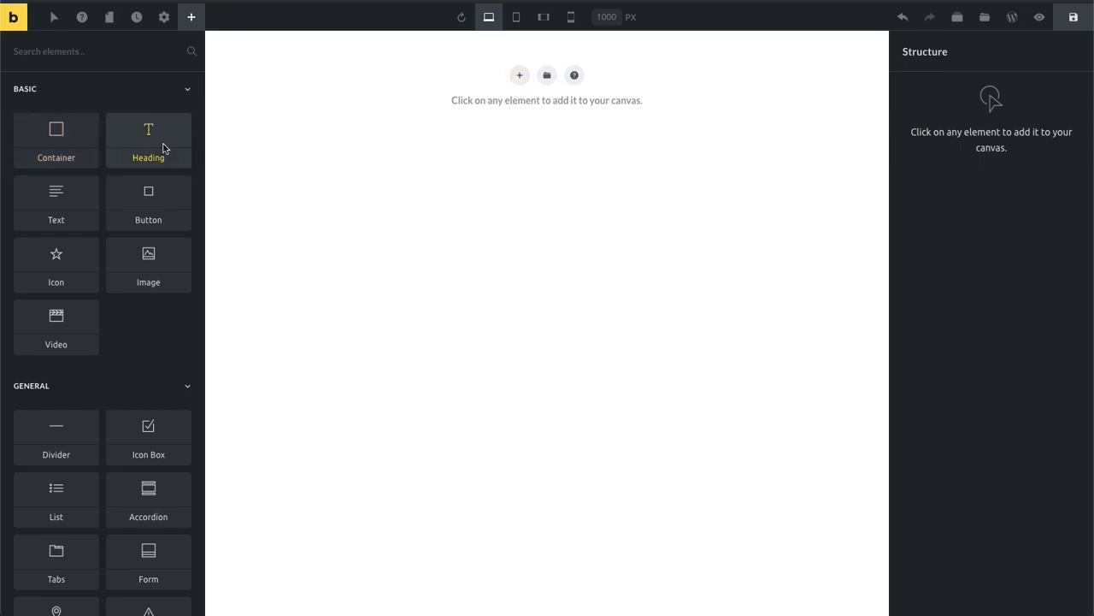
{"action": "left_click", "coordinate": [74, 132]}
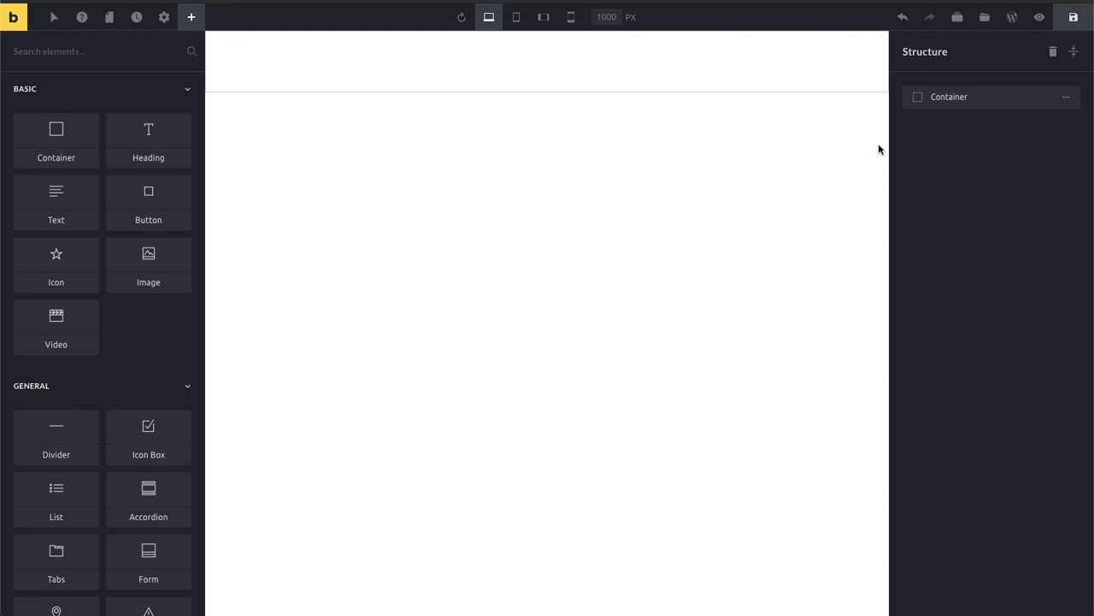
{"action": "mouse_move", "coordinate": [1061, 104]}
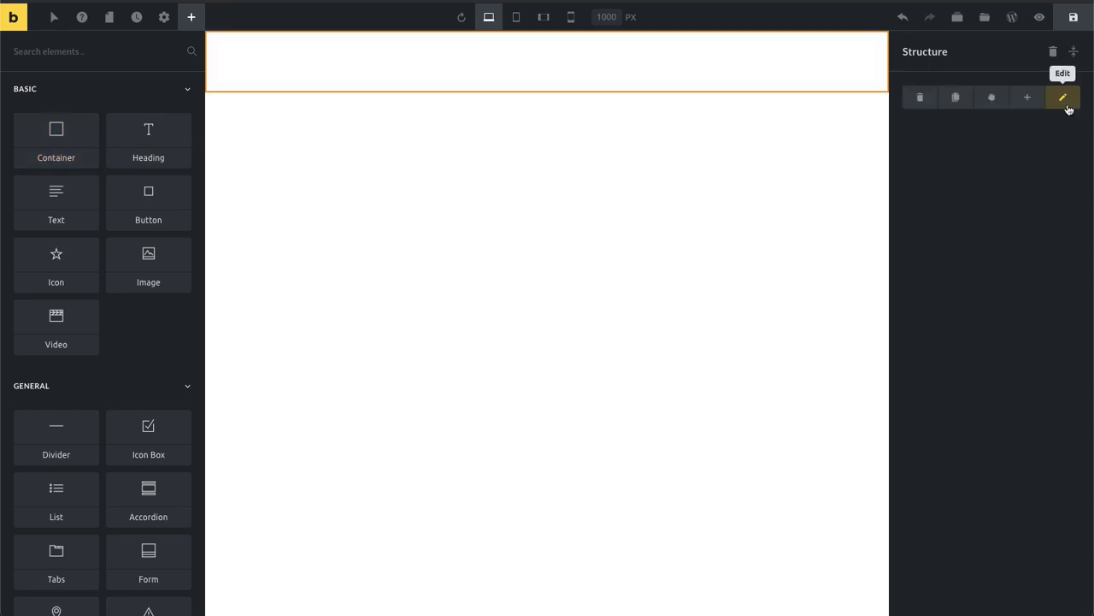
{"action": "left_click", "coordinate": [1065, 102]}
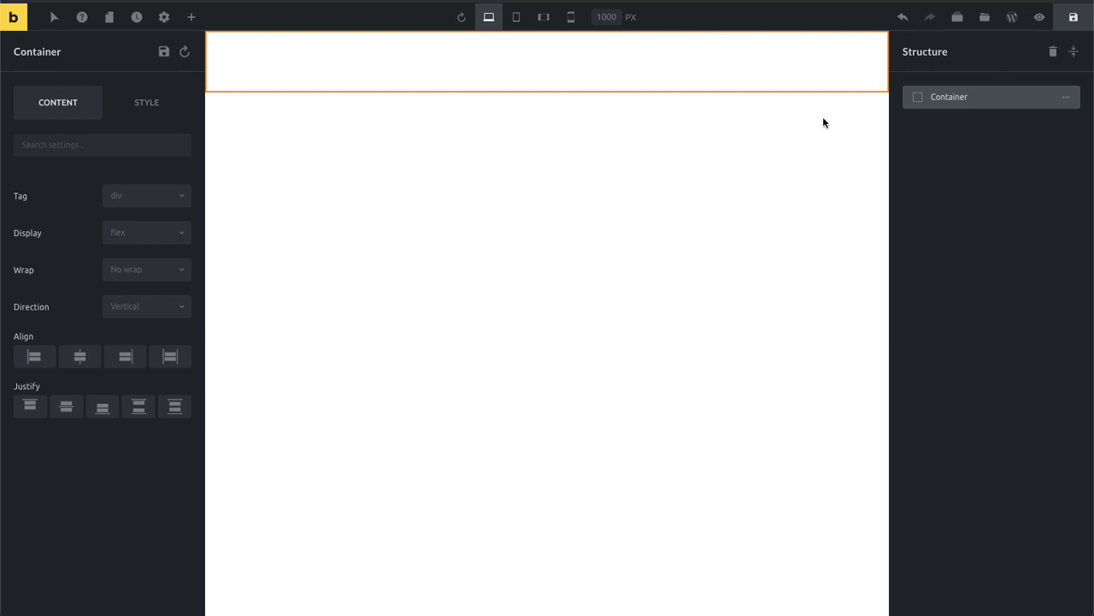
Add three Container elements nested inside the selected container
{"action": "left_click", "coordinate": [191, 17]}
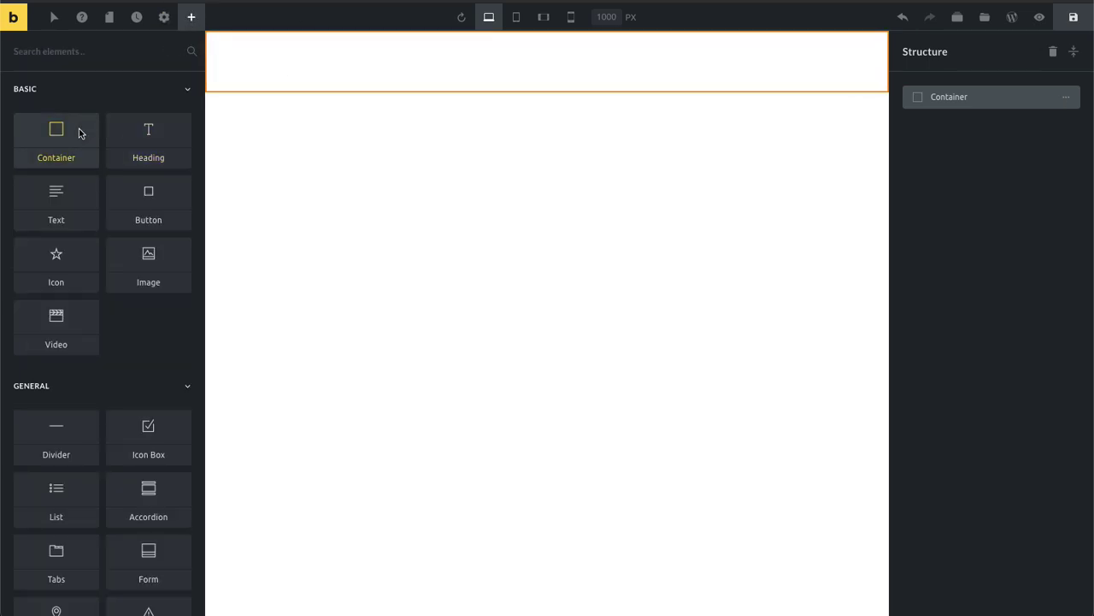
{"action": "left_click", "coordinate": [79, 131]}
{"action": "left_click", "coordinate": [80, 132]}
{"action": "left_click", "coordinate": [79, 132]}
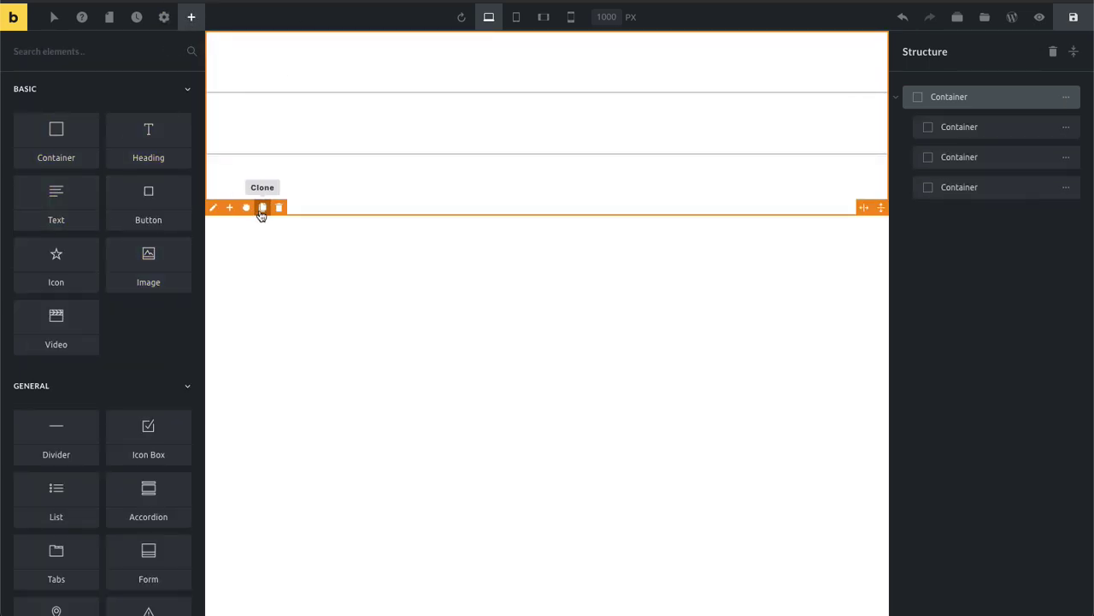
Undo the additions of the three nested containers
{"action": "left_click", "coordinate": [902, 17]}
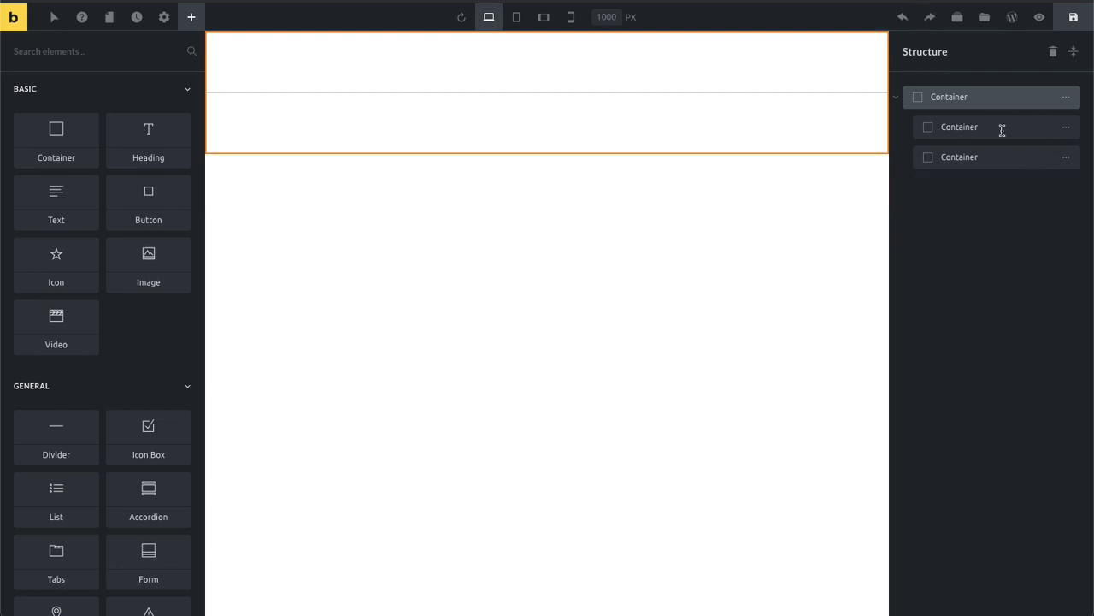
{"action": "mouse_move", "coordinate": [1068, 134]}
{"action": "left_click", "coordinate": [902, 17]}
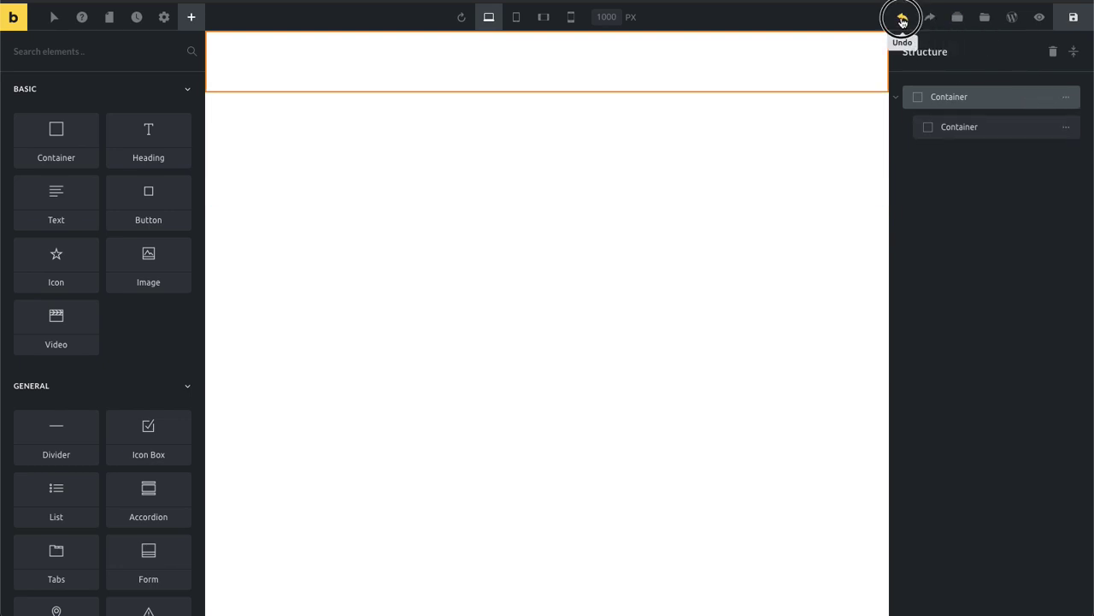
{"action": "left_click", "coordinate": [902, 17]}
Insert three child containers using the parent container's own add action on the canvas
{"action": "mouse_move", "coordinate": [223, 86]}
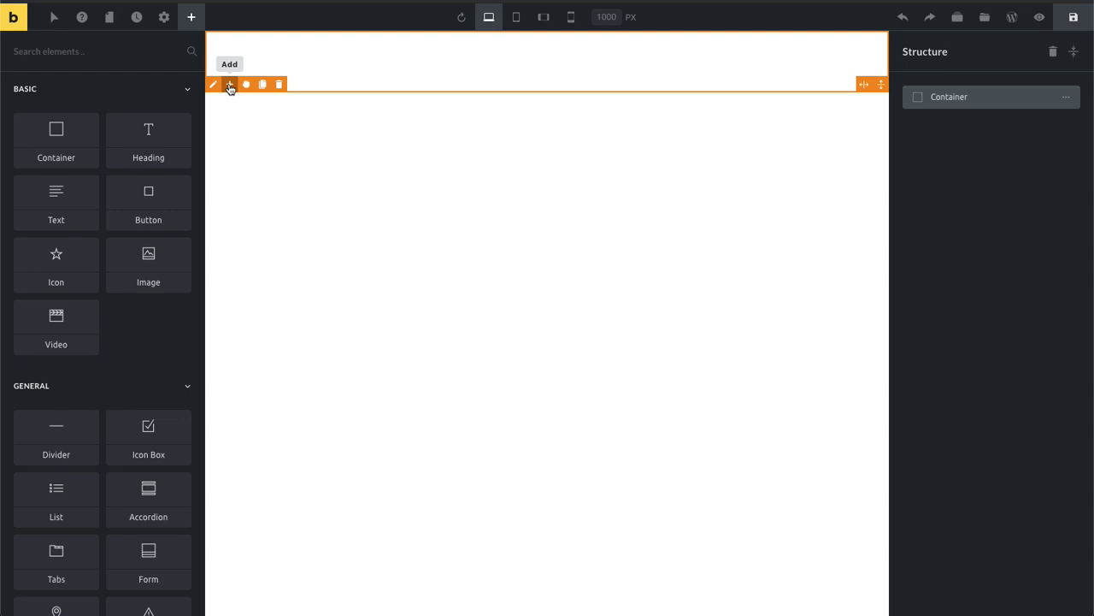
{"action": "left_click", "coordinate": [231, 84]}
{"action": "left_click", "coordinate": [231, 86]}
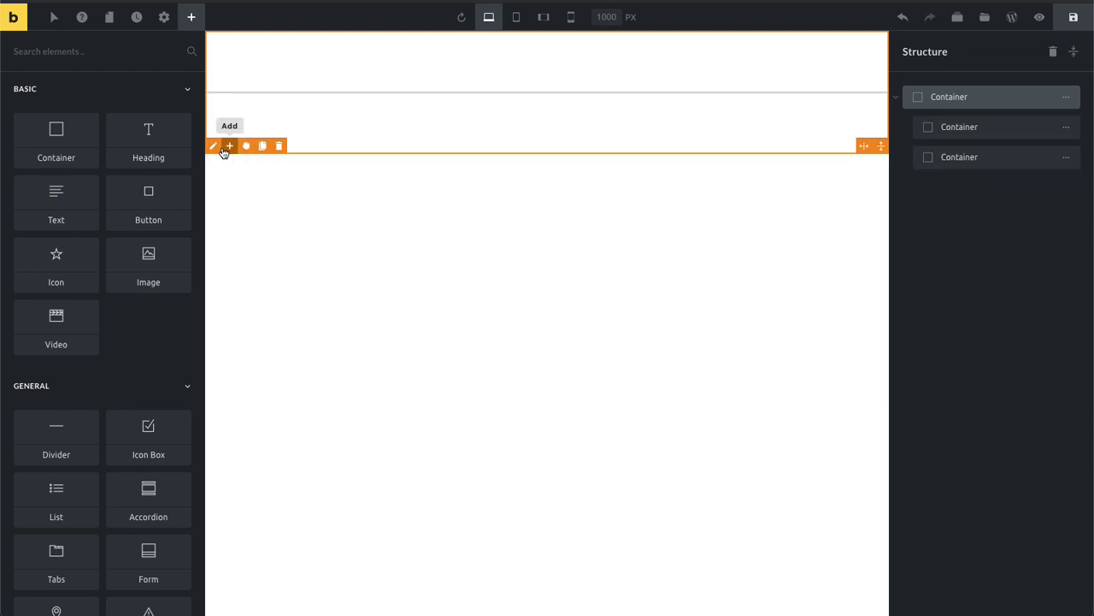
{"action": "left_click", "coordinate": [229, 147]}
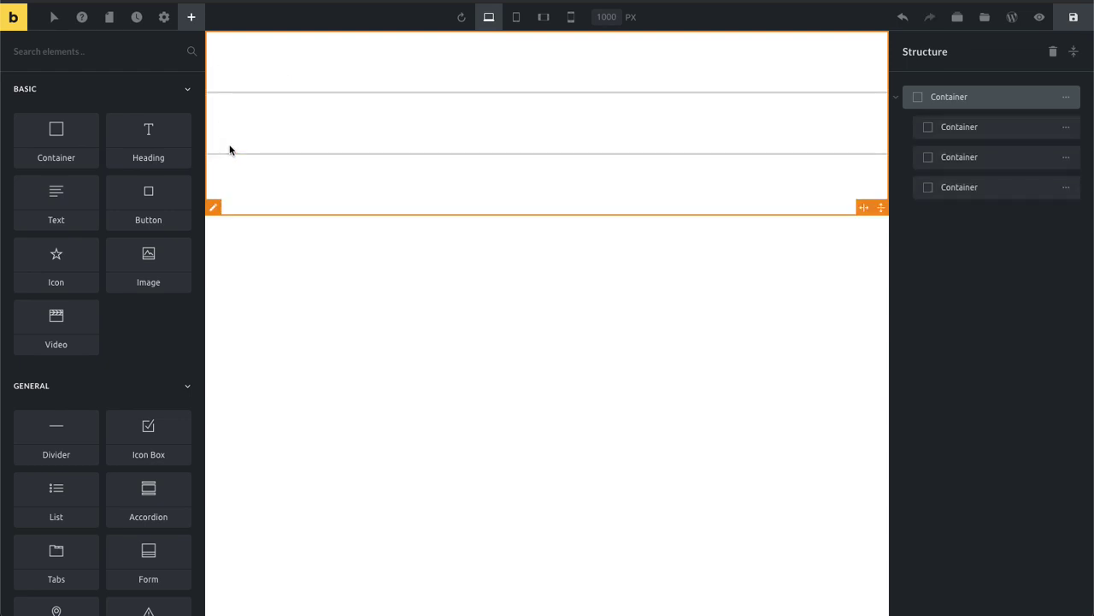
{"action": "left_click", "coordinate": [1066, 127]}
{"action": "mouse_move", "coordinate": [471, 220]}
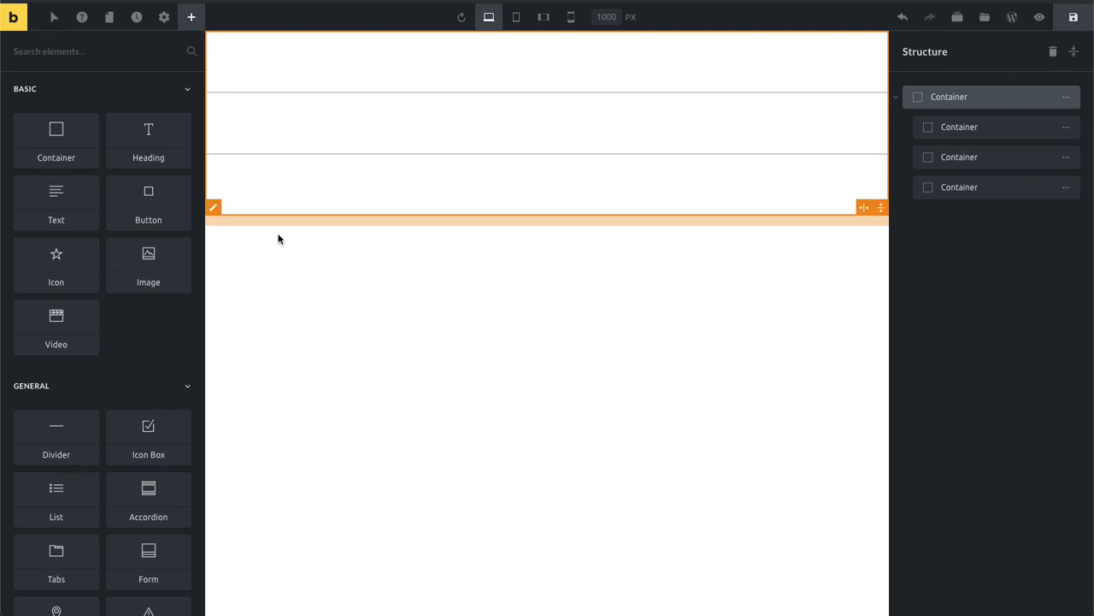
Set the parent container's direction to Horizontal so its three children sit side by side
{"action": "left_click", "coordinate": [212, 209]}
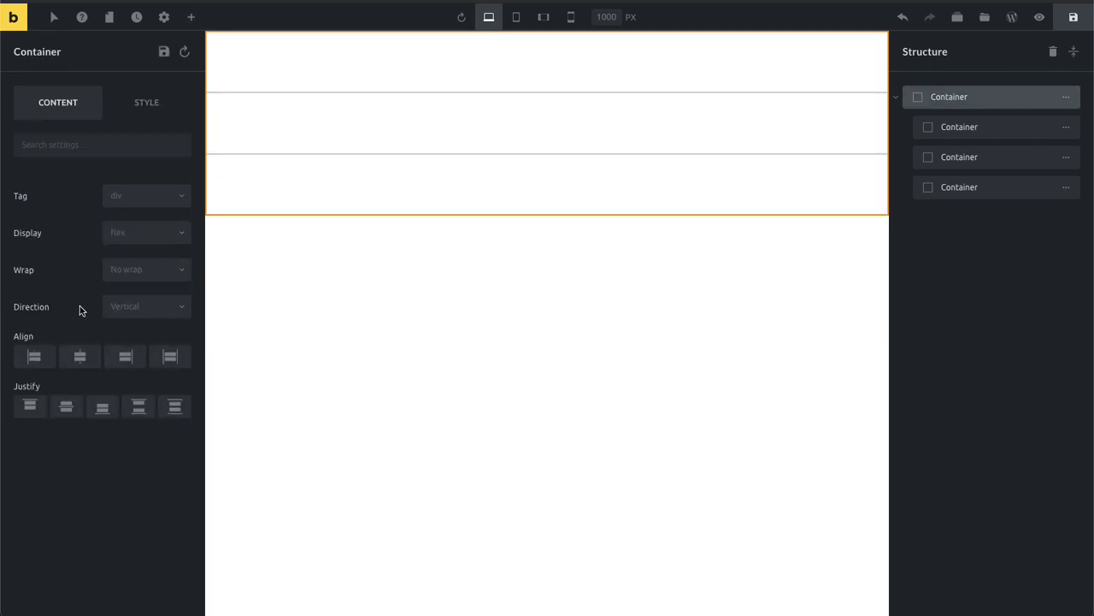
{"action": "left_click", "coordinate": [137, 311]}
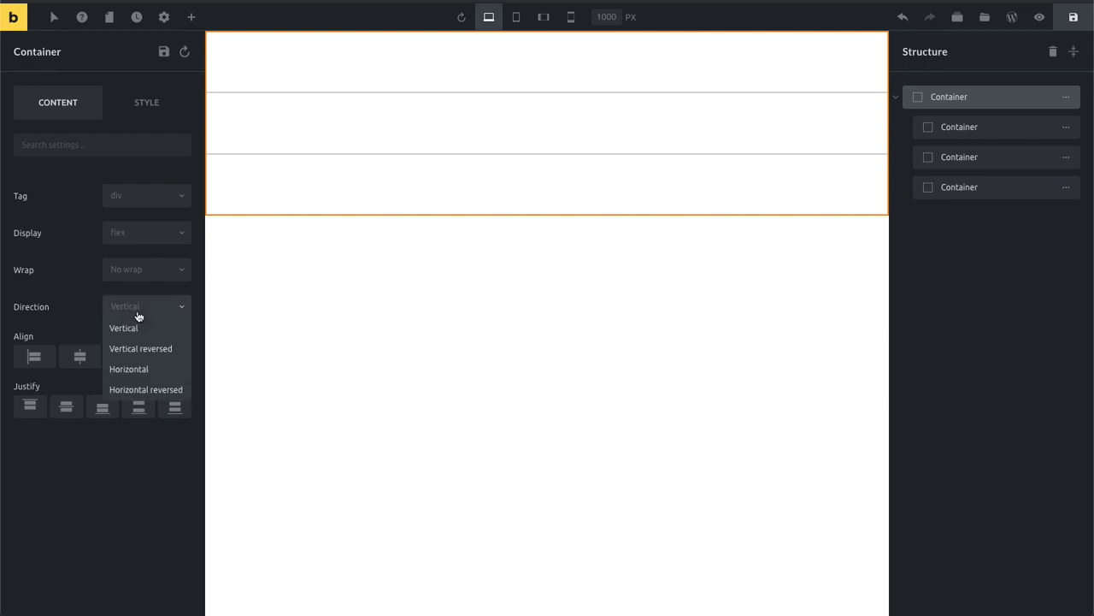
{"action": "left_click", "coordinate": [144, 368]}
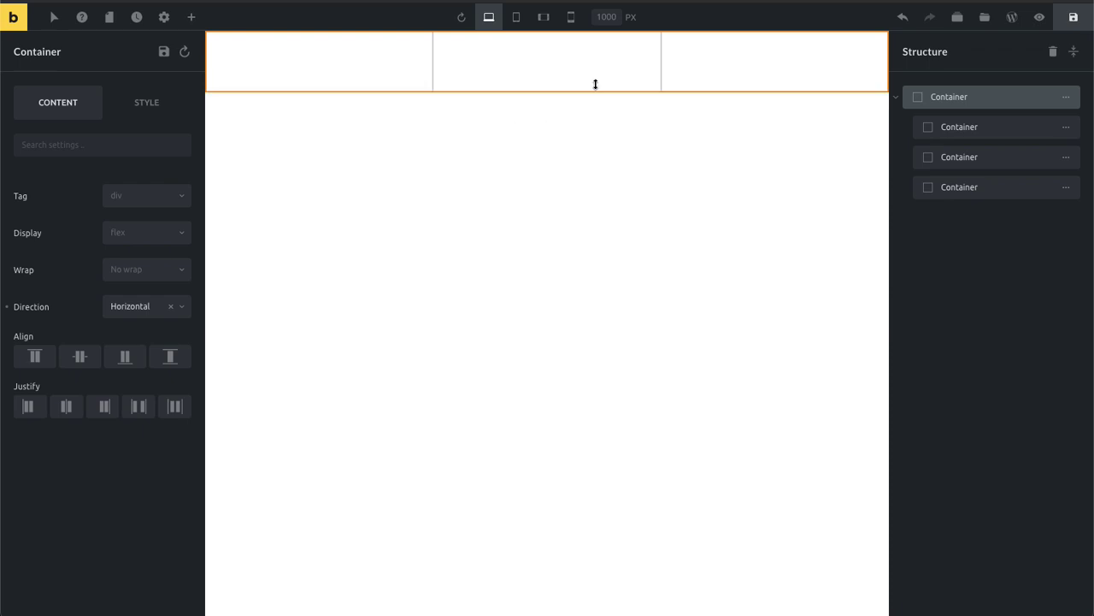
{"action": "left_click", "coordinate": [1067, 97]}
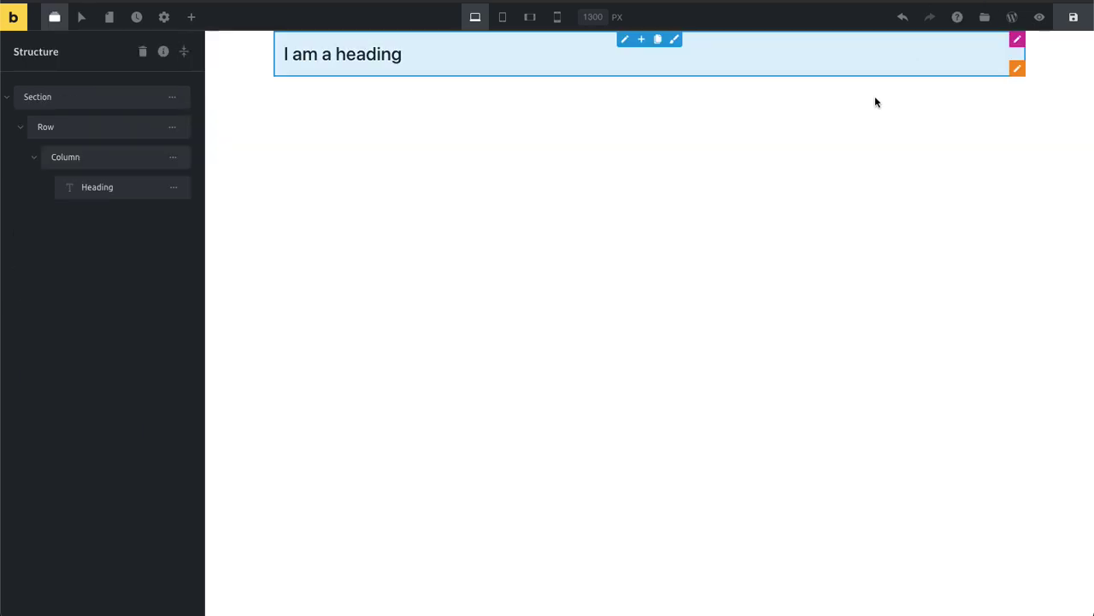
In the section-based editor, add two columns beside the heading's column and expand the structure tree
{"action": "left_click", "coordinate": [488, 128]}
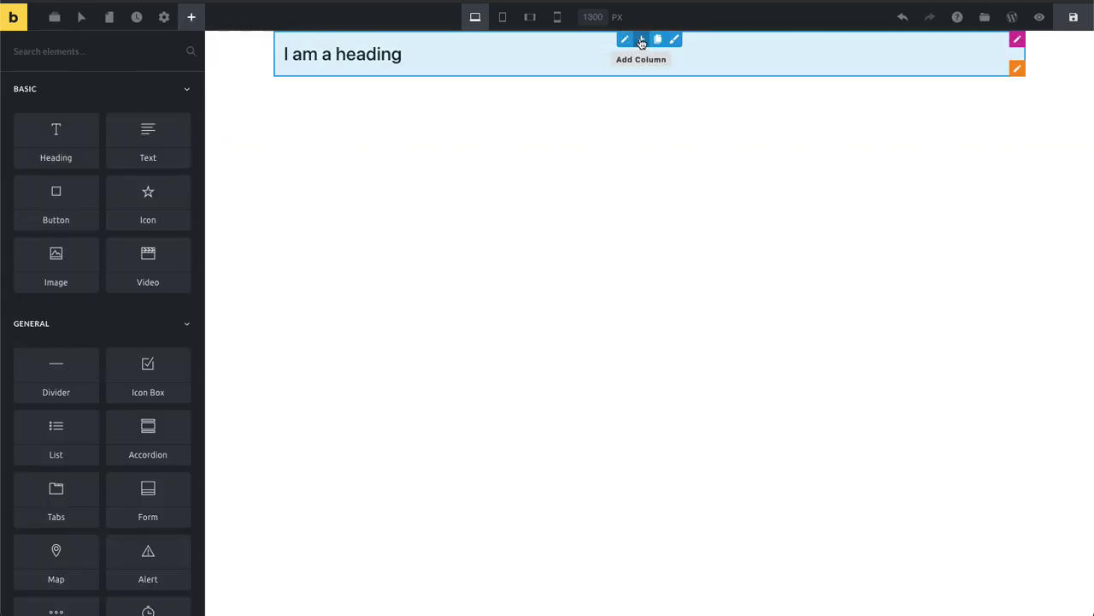
{"action": "left_click", "coordinate": [641, 43]}
{"action": "left_click", "coordinate": [443, 41]}
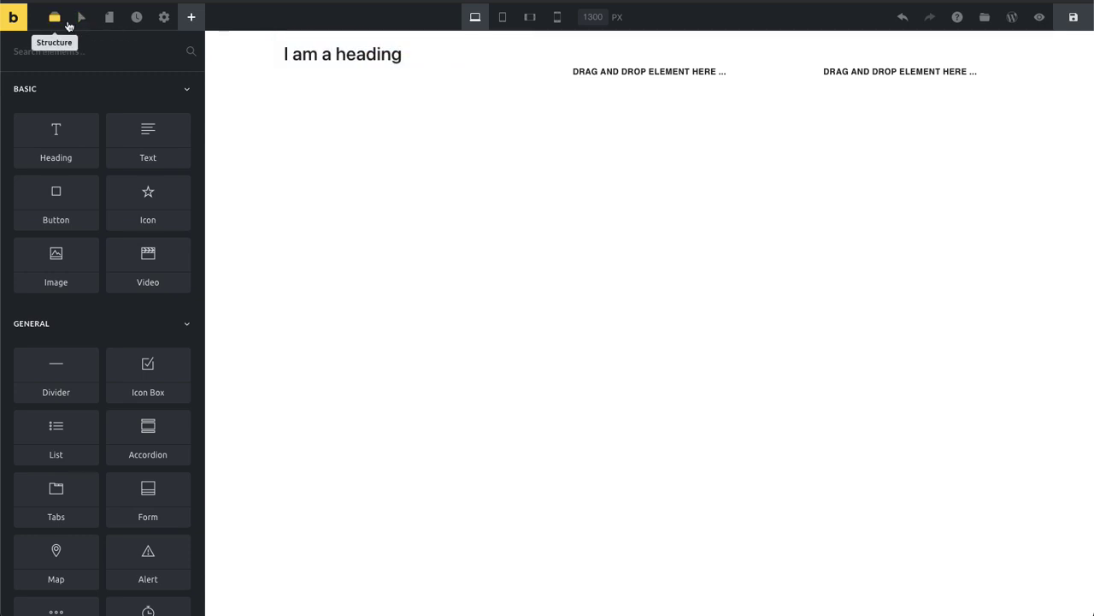
{"action": "left_click", "coordinate": [68, 23]}
{"action": "left_click", "coordinate": [184, 52]}
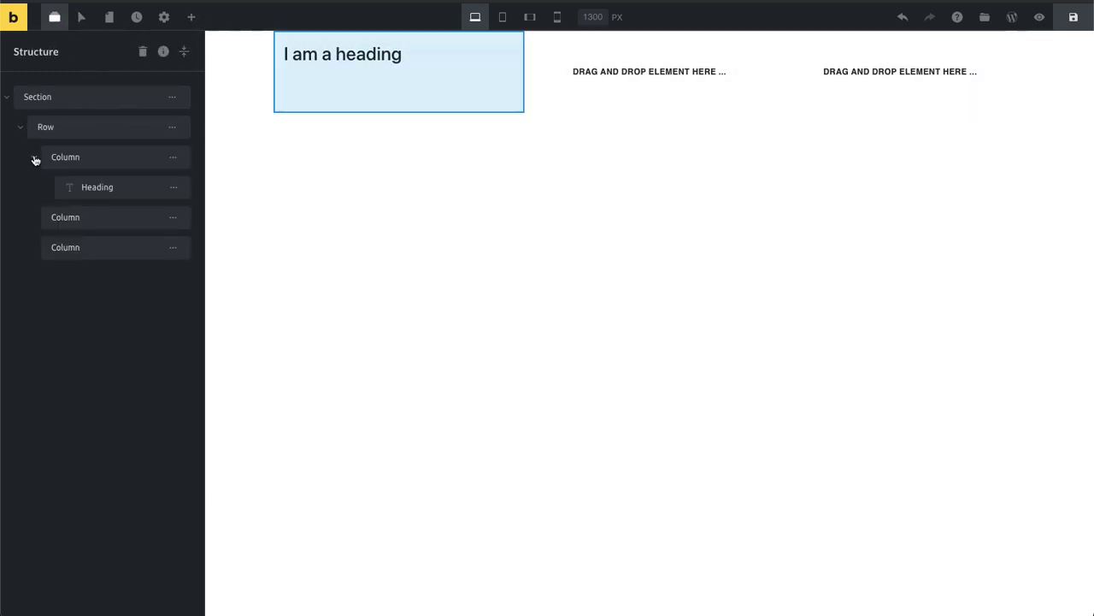
{"action": "left_click", "coordinate": [34, 159]}
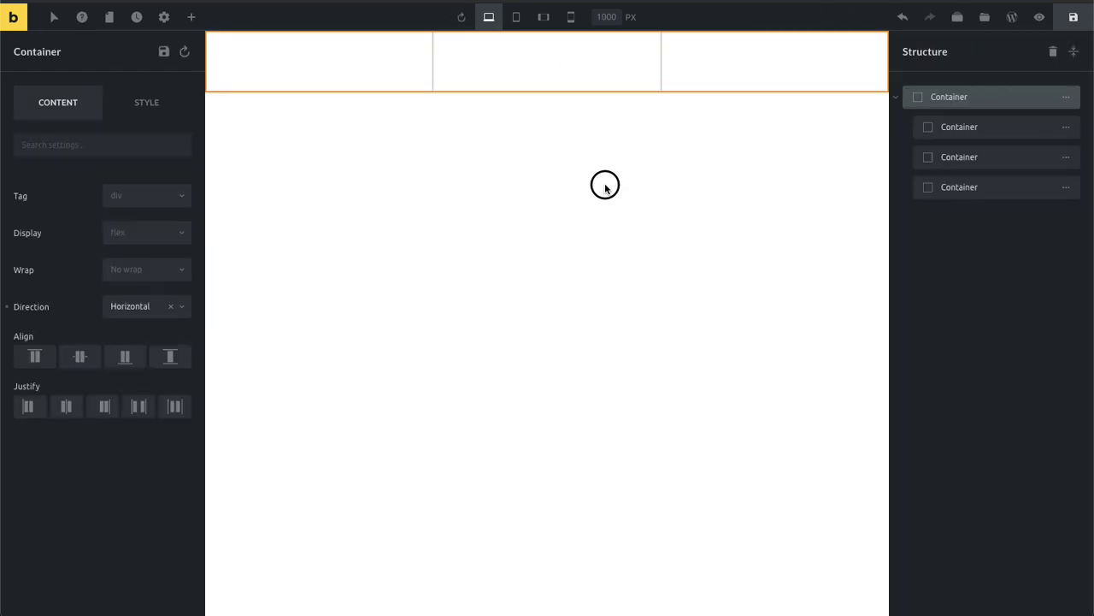
Return to the container-based editor and deselect the parent container
{"action": "left_click", "coordinate": [661, 184]}
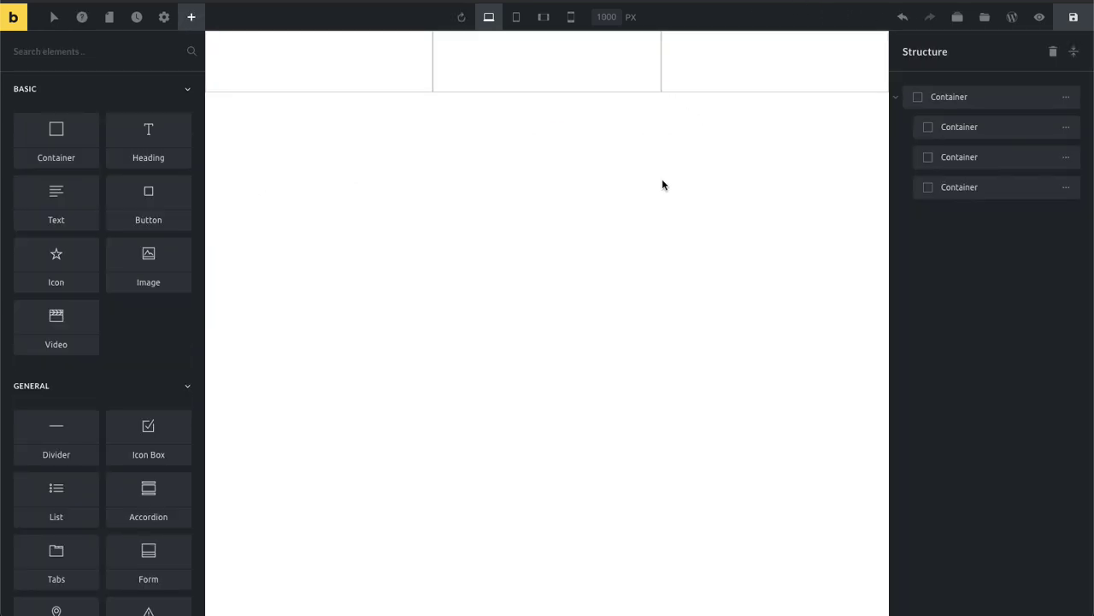
Replace the containers on the canvas with one new container holding a heading and a button
{"action": "left_click", "coordinate": [1053, 51]}
{"action": "left_click", "coordinate": [58, 145]}
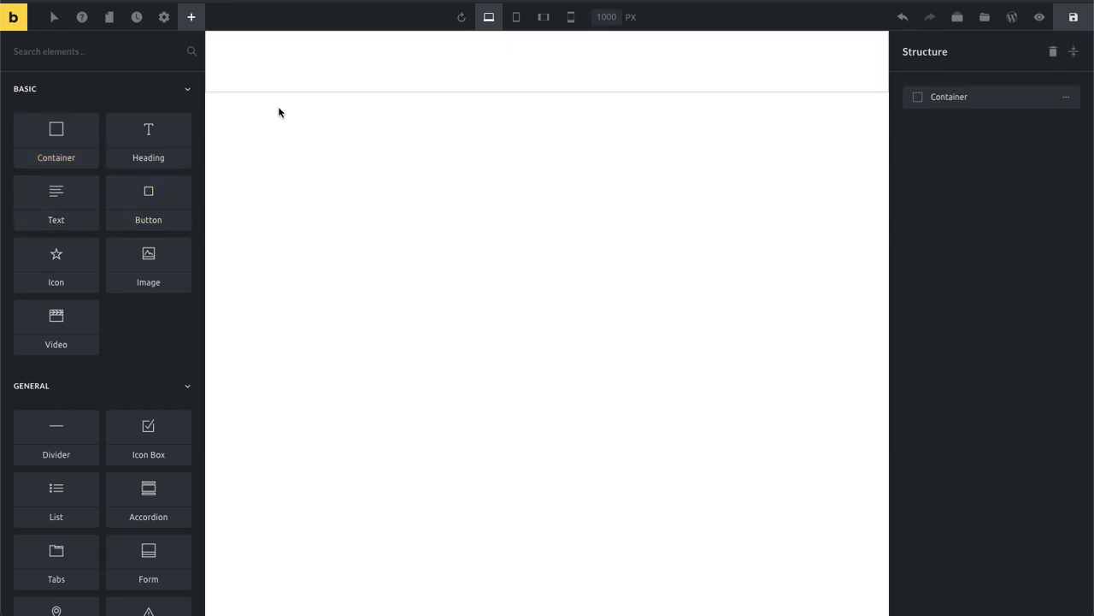
{"action": "left_click", "coordinate": [214, 85]}
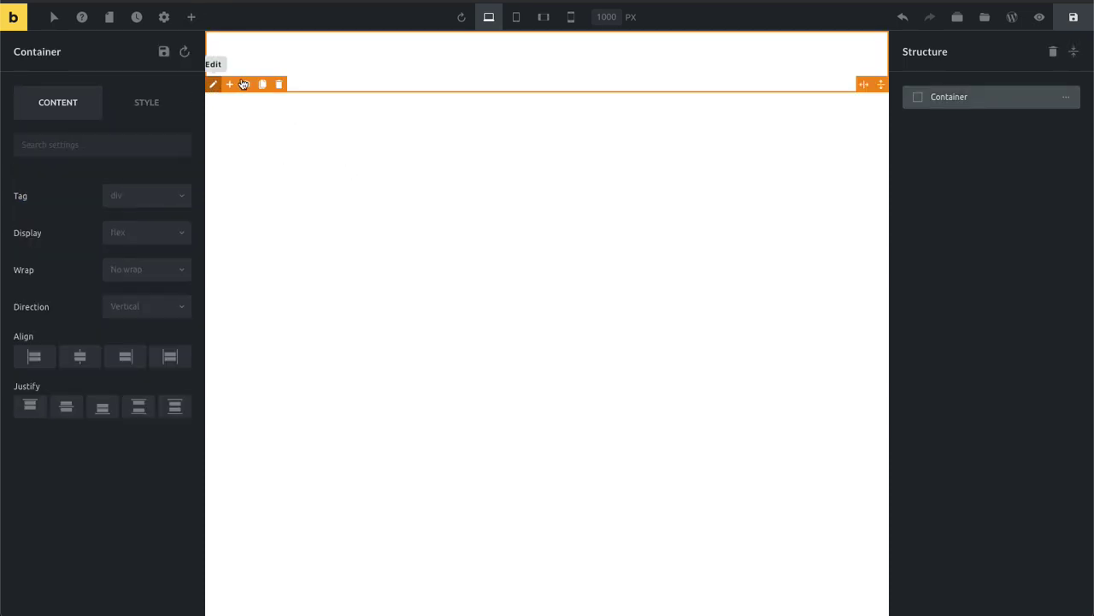
{"action": "left_click", "coordinate": [191, 17]}
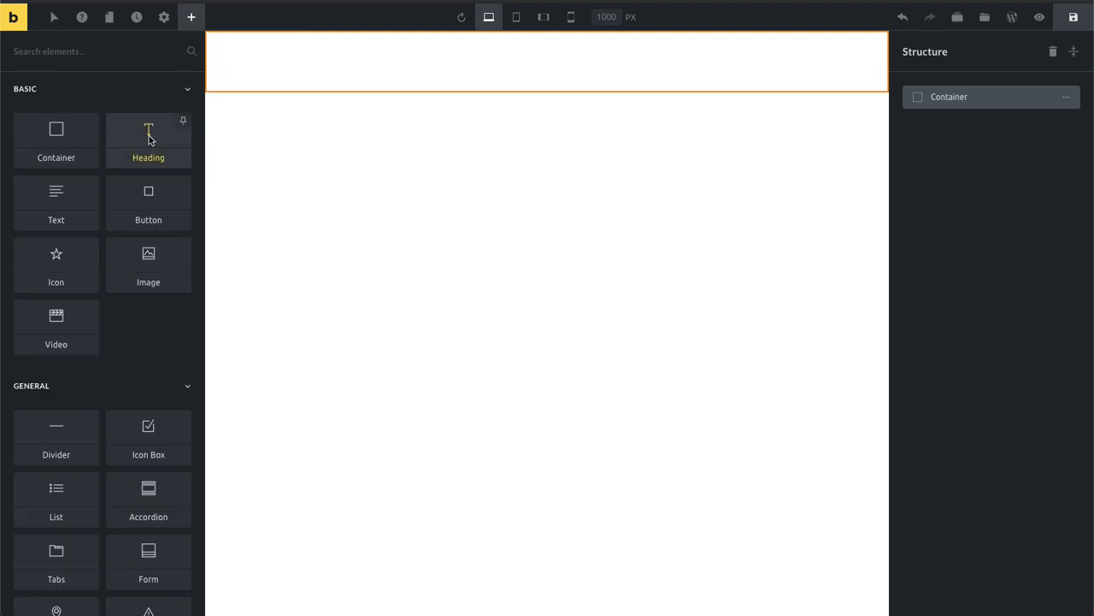
{"action": "left_click", "coordinate": [147, 137]}
{"action": "left_click", "coordinate": [148, 199]}
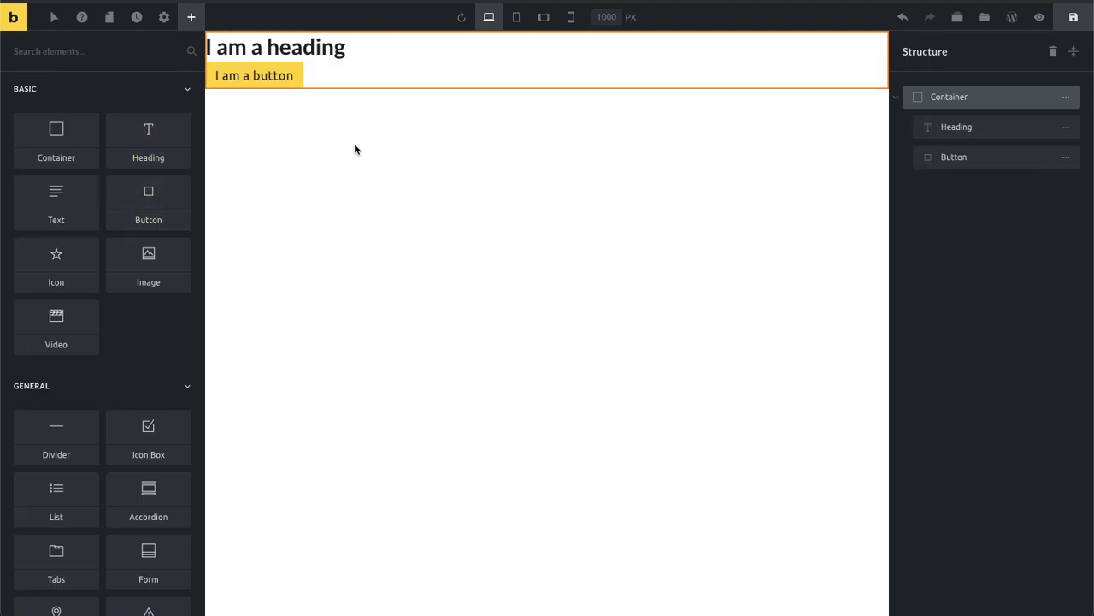
Stretch the container's height downward on the canvas to leave space beneath the button
{"action": "left_click", "coordinate": [213, 82]}
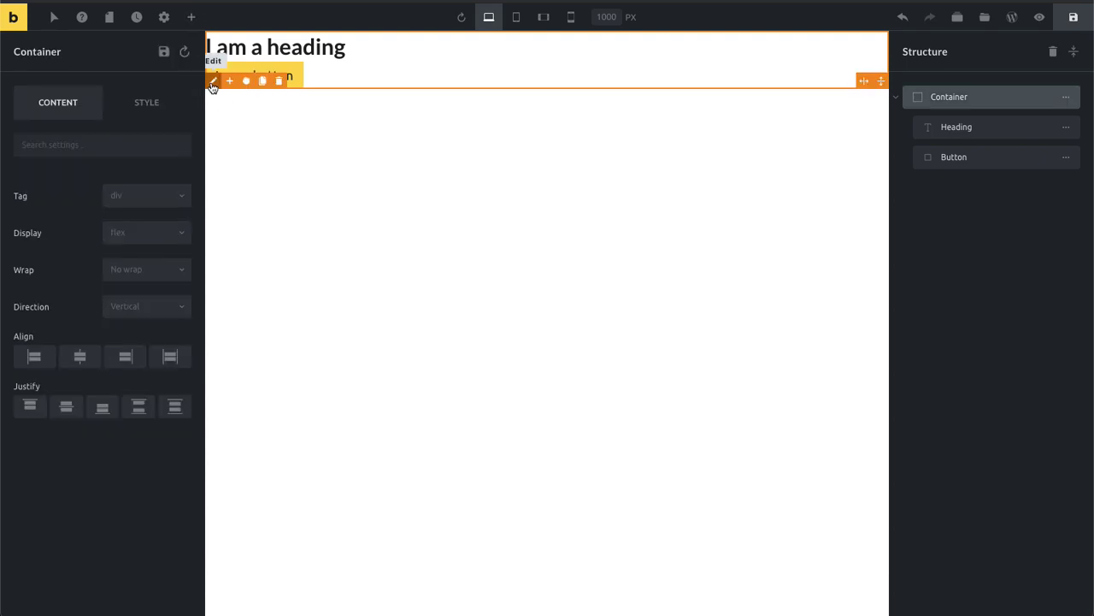
{"action": "mouse_move", "coordinate": [864, 82]}
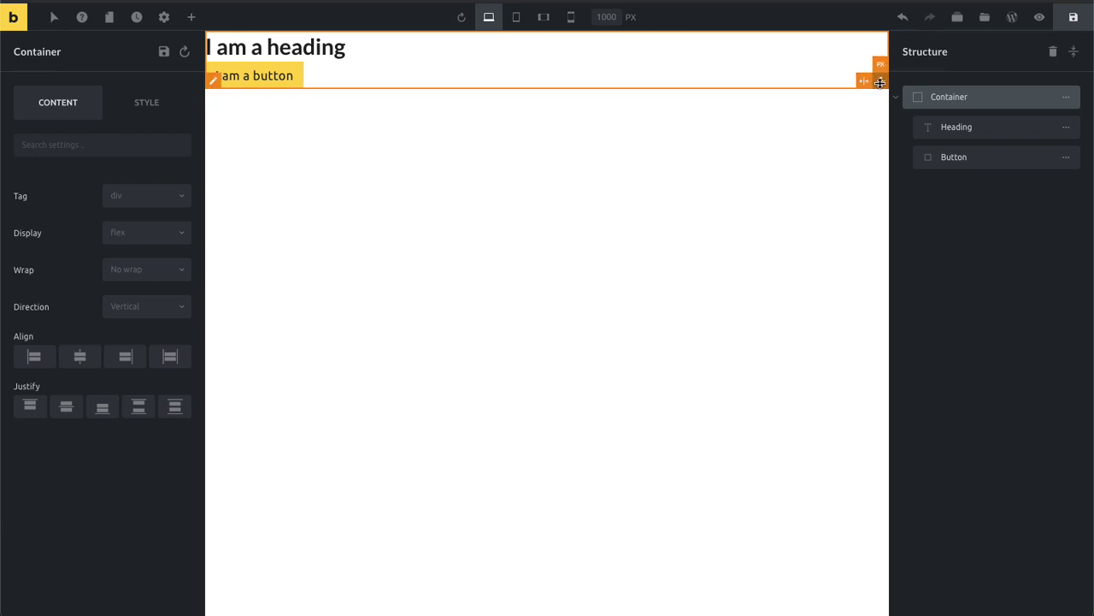
{"action": "left_click_drag", "start_coordinate": [882, 82], "coordinate": [859, 246]}
{"action": "left_click", "coordinate": [692, 286]}
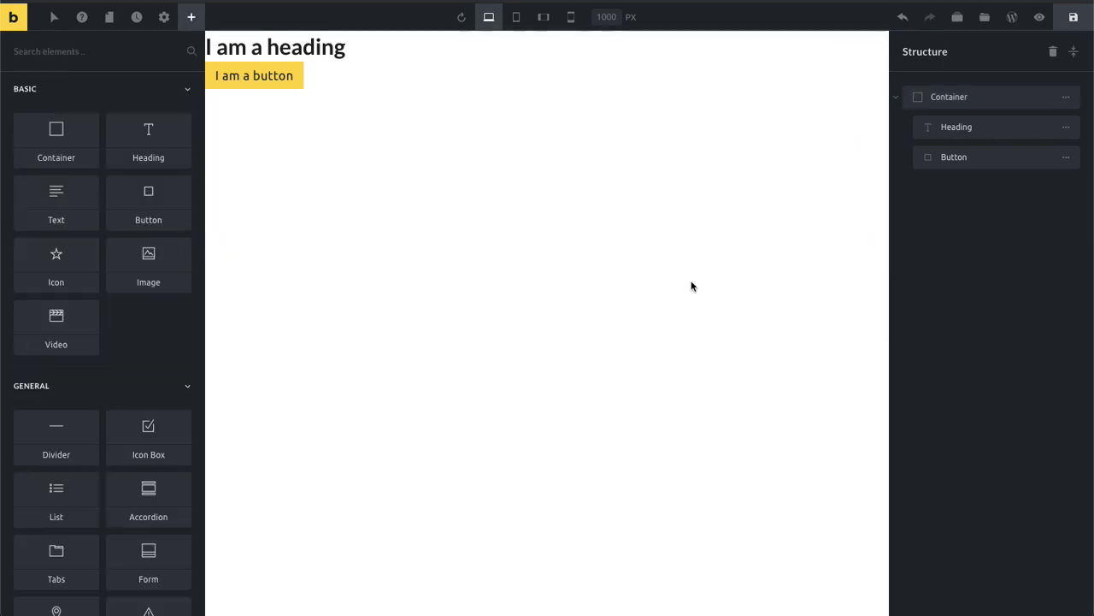
Set the media library's dark red-and-blue profile portrait of a man with glasses as the container's background image
{"action": "left_click", "coordinate": [556, 168]}
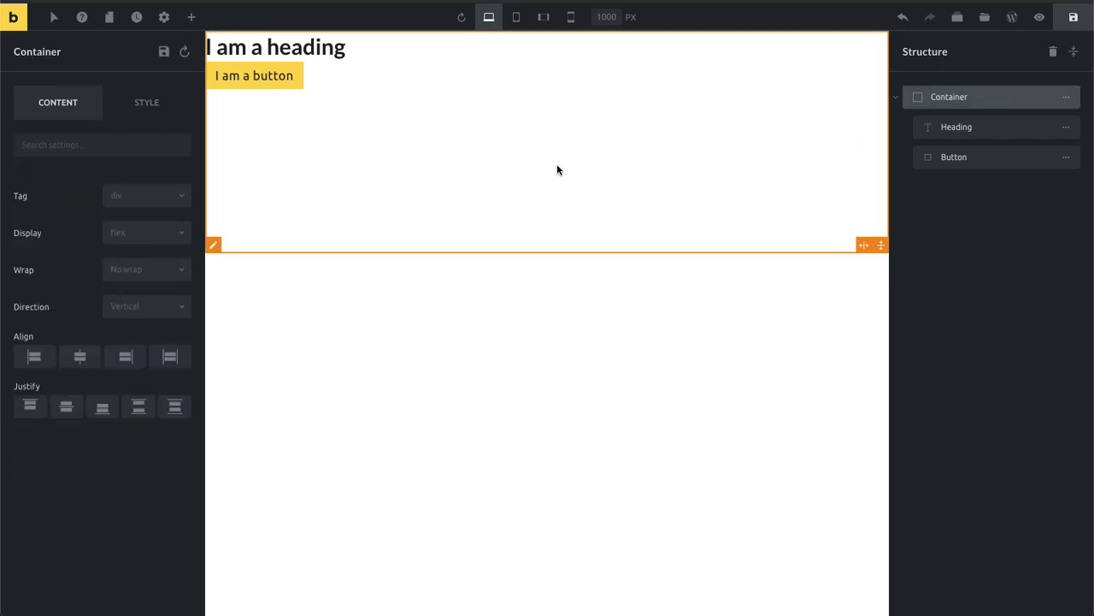
{"action": "left_click", "coordinate": [189, 19]}
{"action": "left_click", "coordinate": [495, 197]}
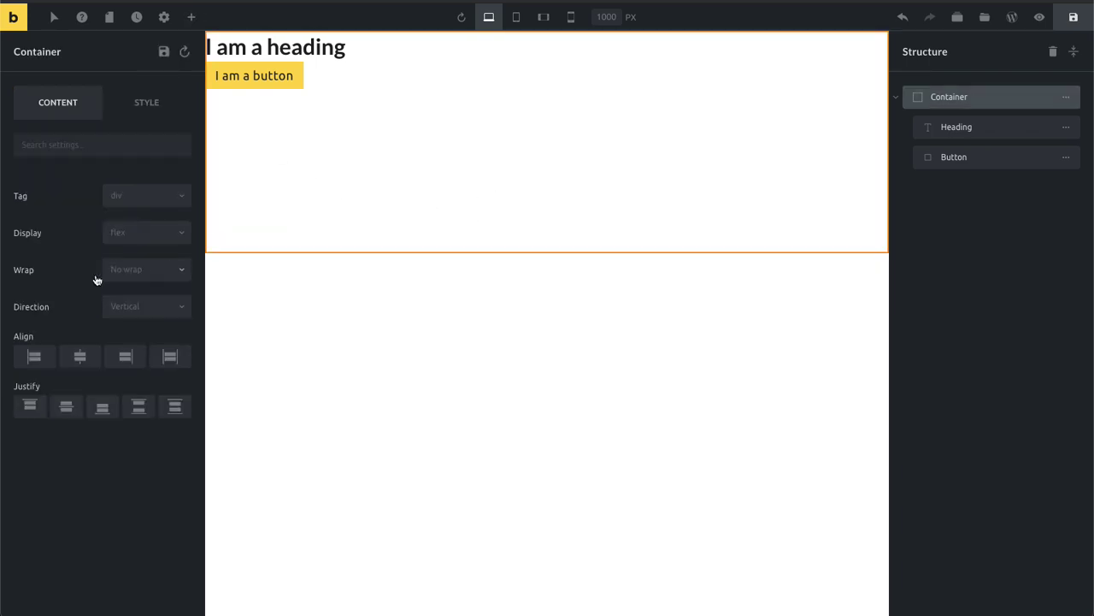
{"action": "left_click", "coordinate": [161, 105]}
{"action": "left_click", "coordinate": [102, 250]}
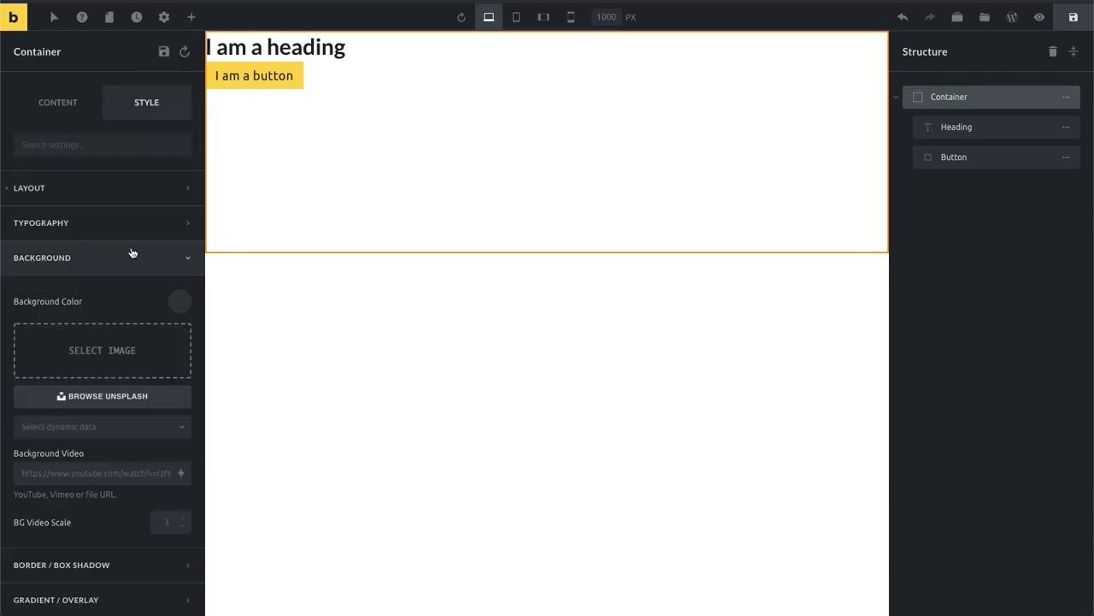
{"action": "left_click", "coordinate": [171, 347]}
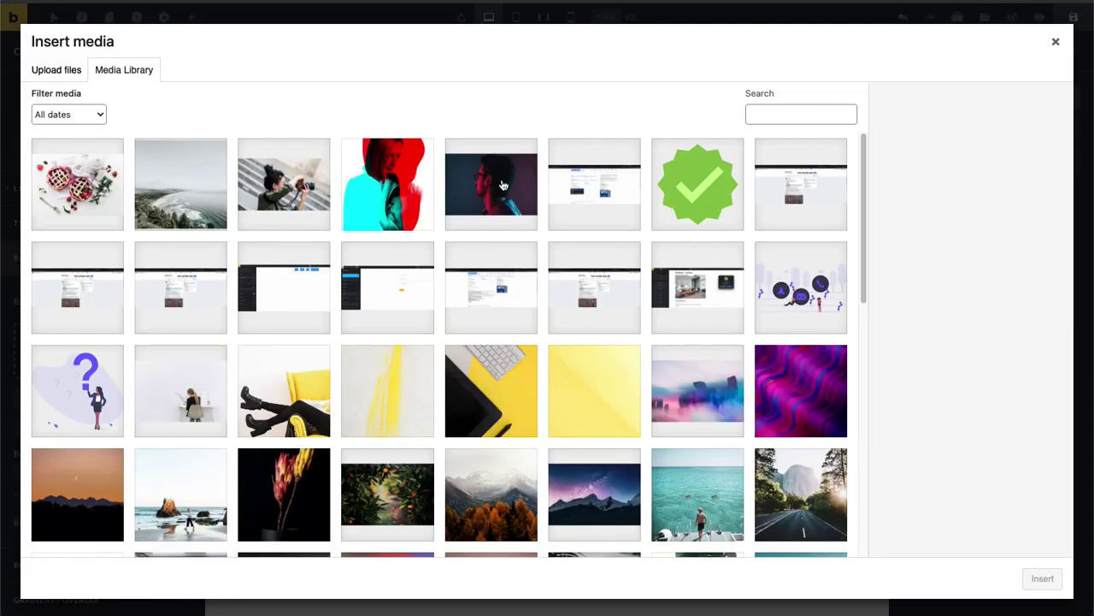
{"action": "left_click", "coordinate": [502, 185]}
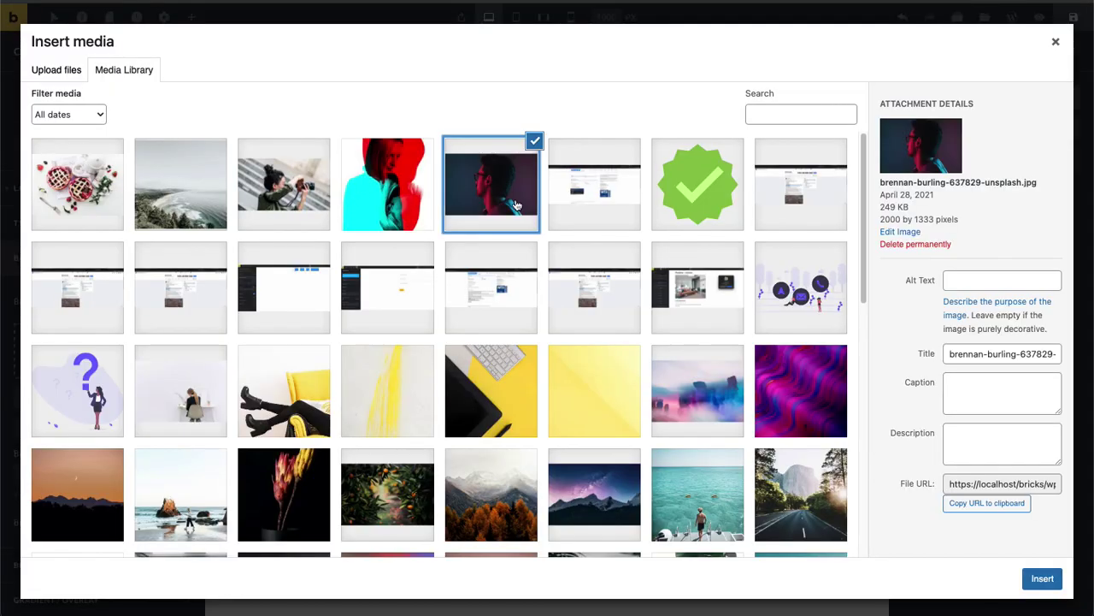
{"action": "left_click", "coordinate": [1045, 585]}
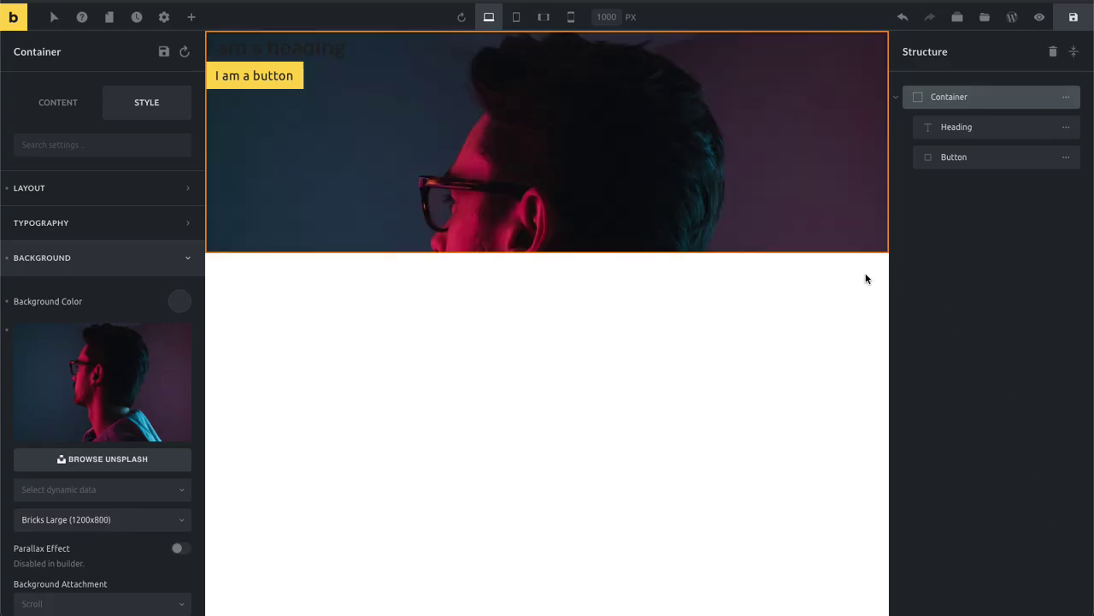
Reduce the Saturation CSS filter on the container almost to its minimum to make the background grayscale
{"action": "left_click", "coordinate": [96, 259]}
{"action": "left_click", "coordinate": [124, 432]}
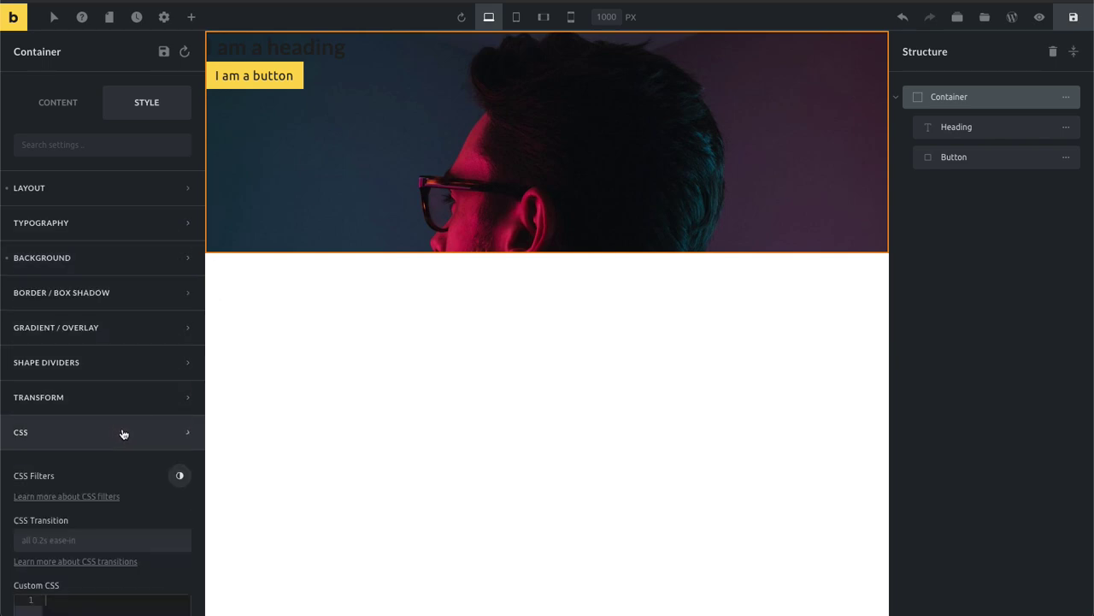
{"action": "left_click", "coordinate": [180, 475]}
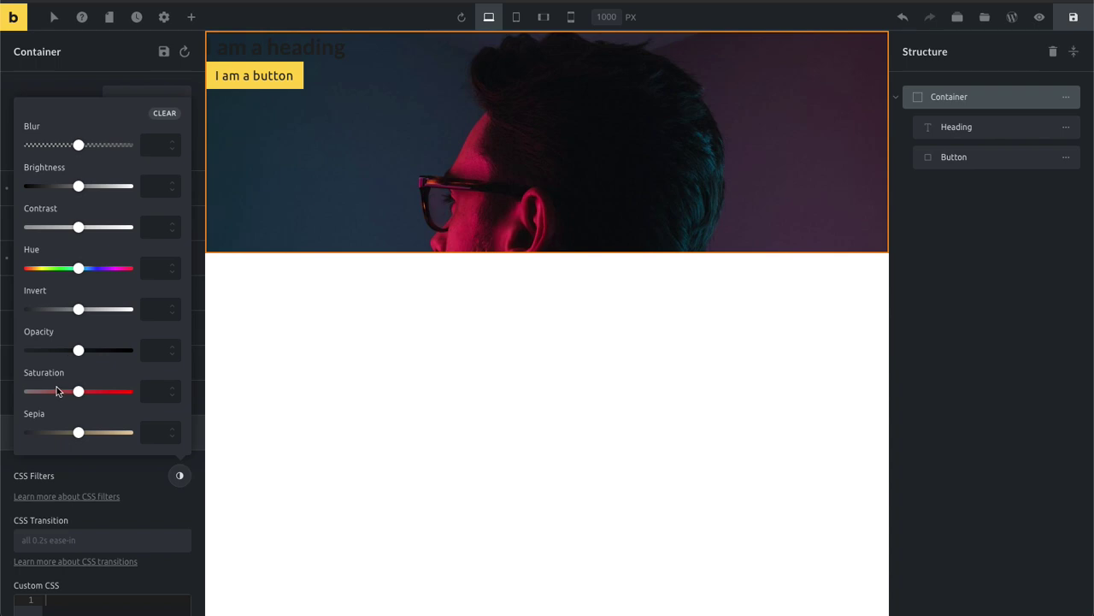
{"action": "left_click_drag", "start_coordinate": [66, 394], "coordinate": [29, 391]}
{"action": "left_click", "coordinate": [590, 433]}
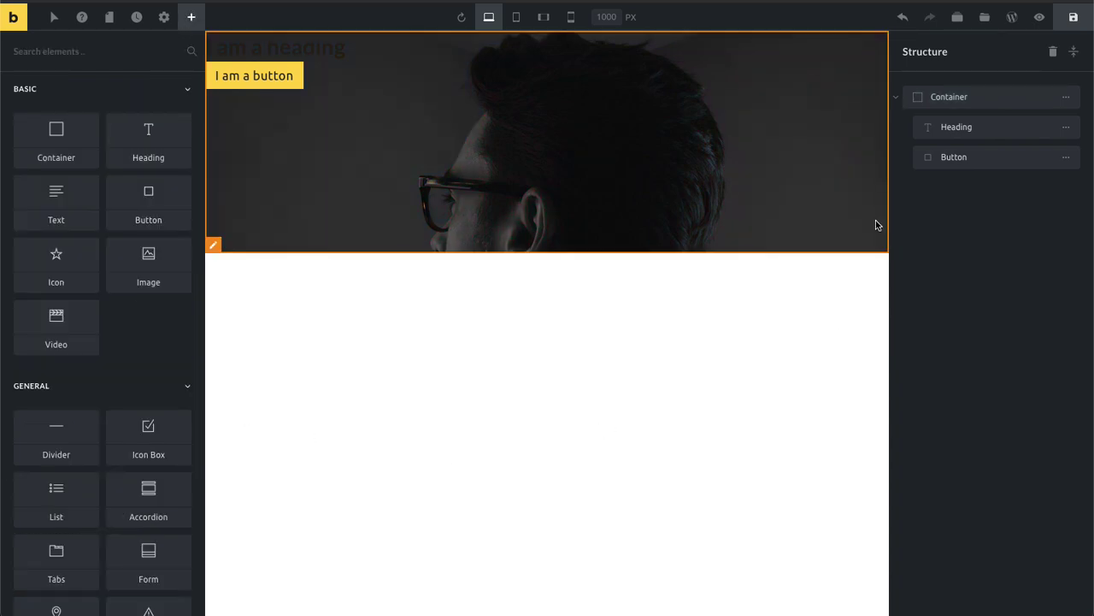
Enlarge the container's height to about 600 px and center its contents with both Align and Justify
{"action": "left_click", "coordinate": [872, 233]}
{"action": "left_click_drag", "start_coordinate": [876, 250], "coordinate": [854, 438]}
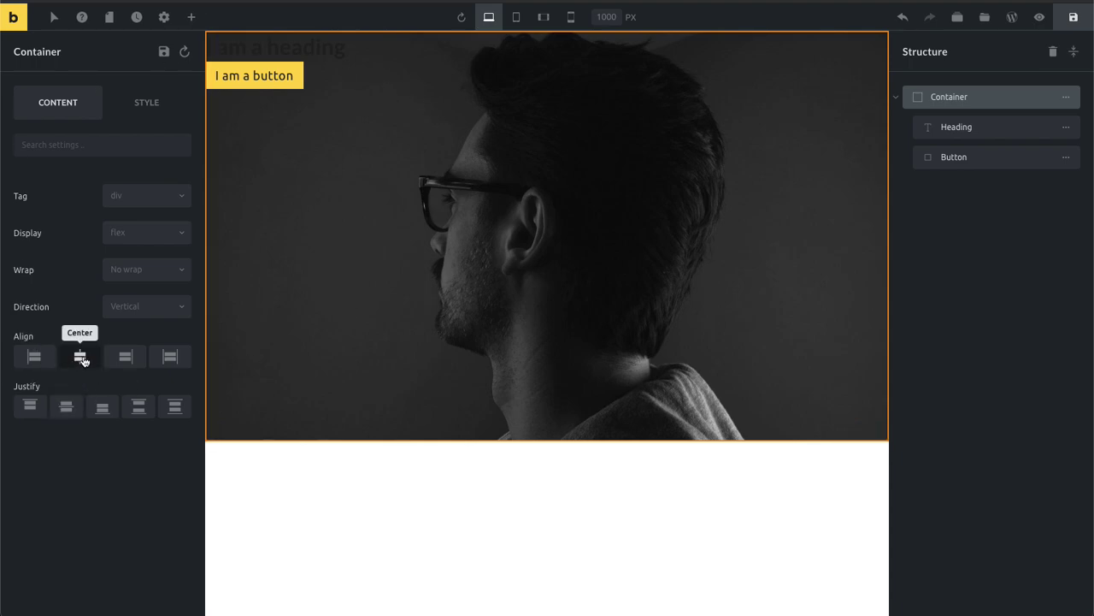
{"action": "left_click", "coordinate": [67, 407]}
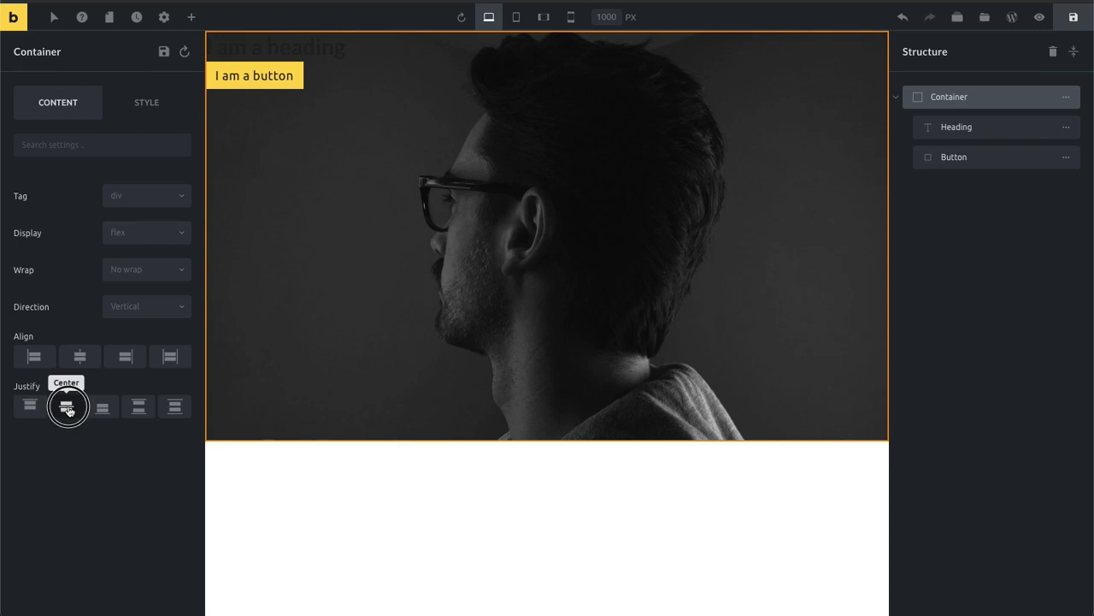
{"action": "left_click", "coordinate": [79, 356]}
{"action": "left_click", "coordinate": [494, 513]}
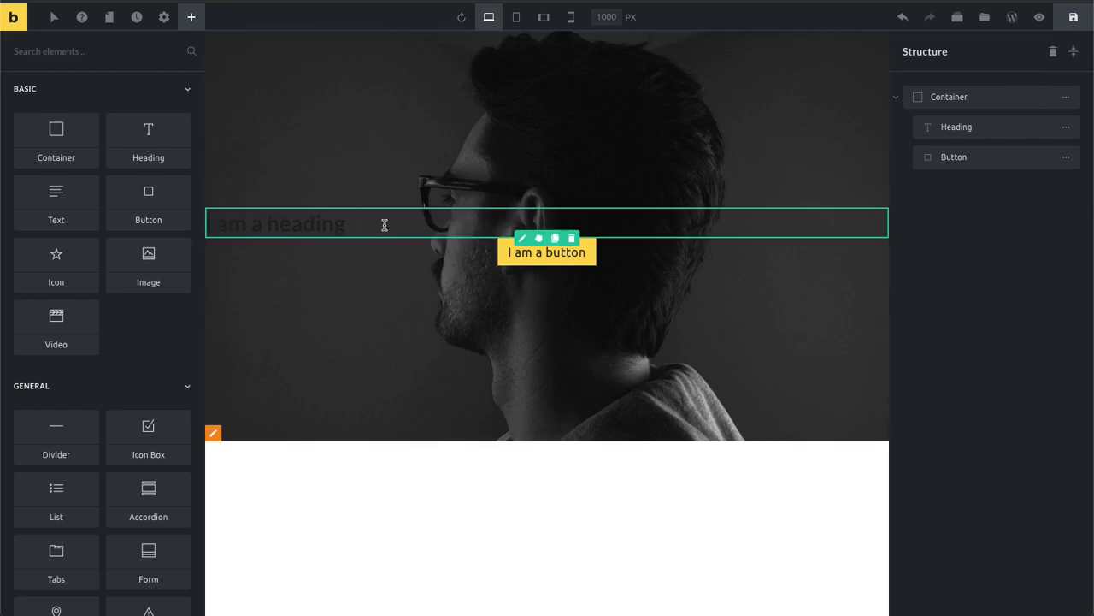
Set the heading's layout width to Auto so it follows the container's centering
{"action": "left_click", "coordinate": [524, 238]}
{"action": "left_click", "coordinate": [149, 100]}
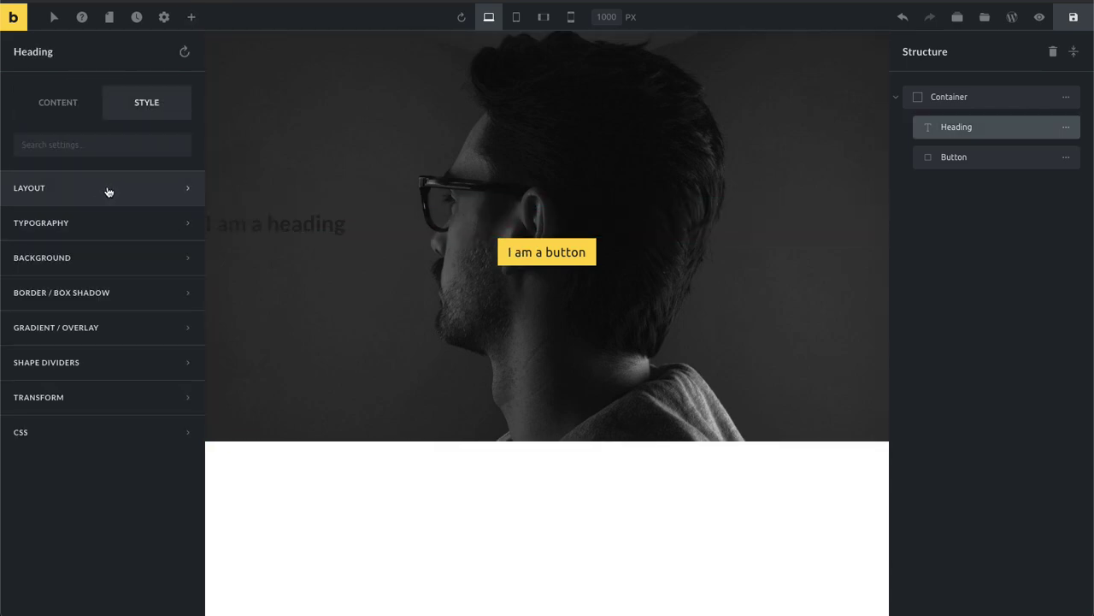
{"action": "left_click", "coordinate": [109, 190]}
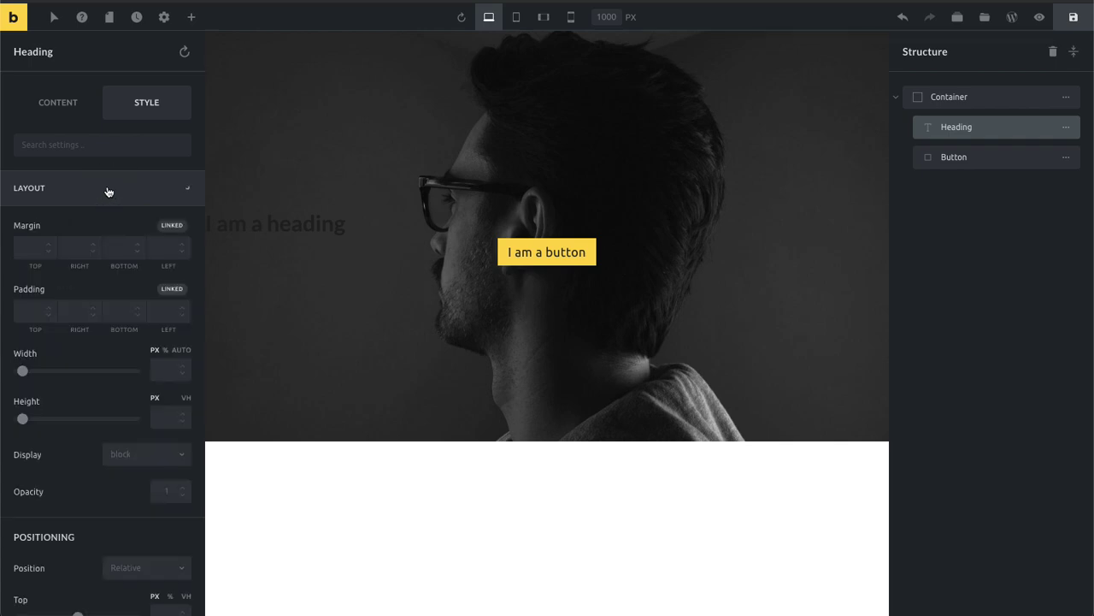
{"action": "left_click", "coordinate": [181, 351]}
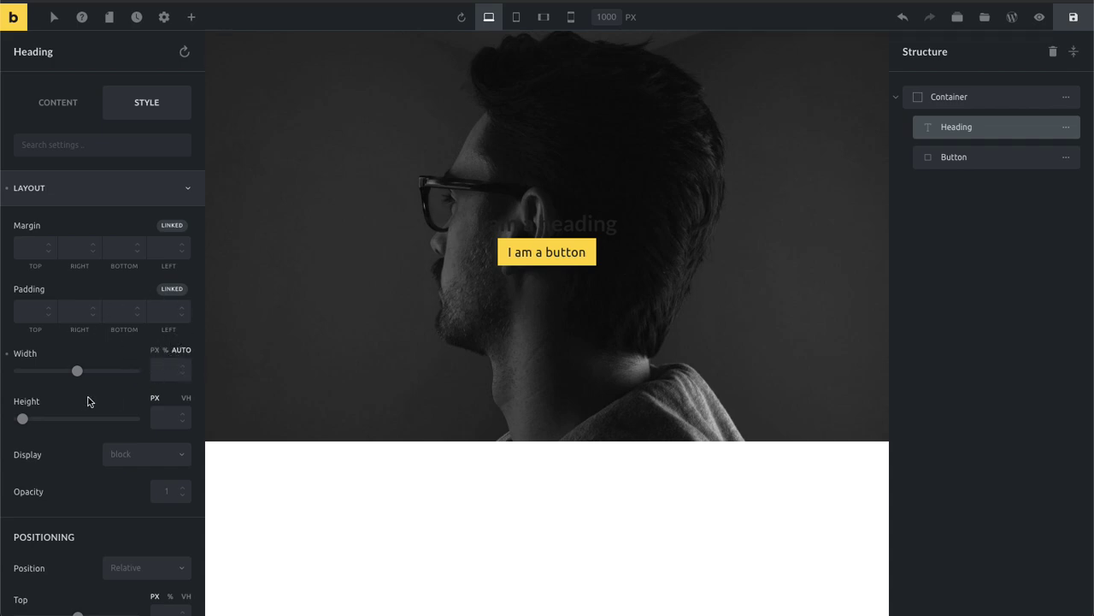
Change the heading's tag to Heading 1 (h1) and its text to "The New Container"
{"action": "left_click", "coordinate": [81, 111]}
{"action": "left_click", "coordinate": [139, 238]}
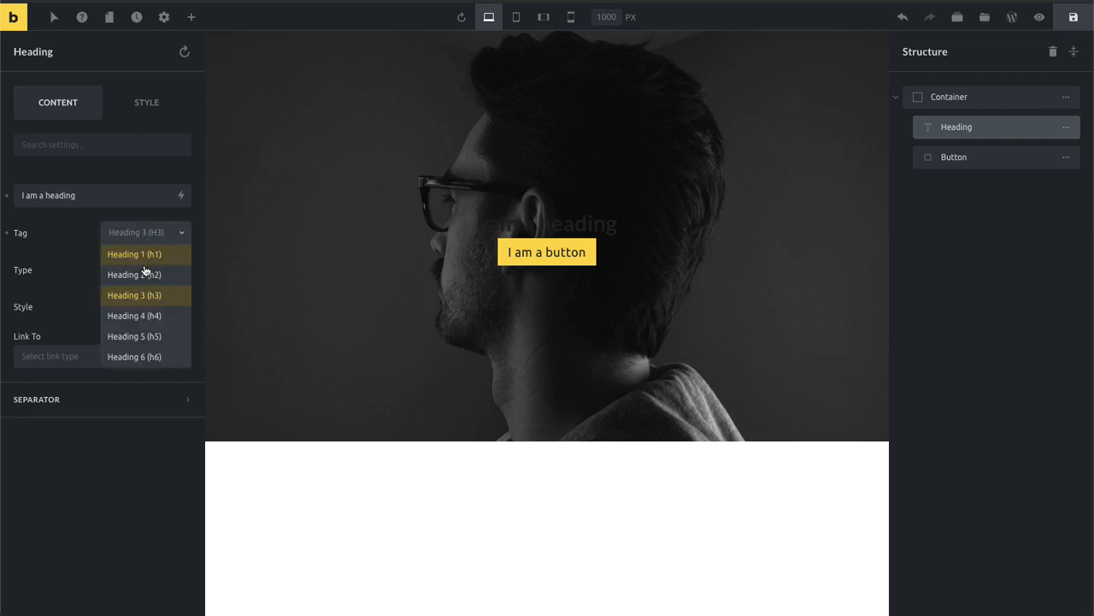
{"action": "left_click", "coordinate": [144, 255]}
{"action": "left_click", "coordinate": [129, 192]}
{"action": "key", "text": "ctrl+a"}
{"action": "type", "text": "T"}
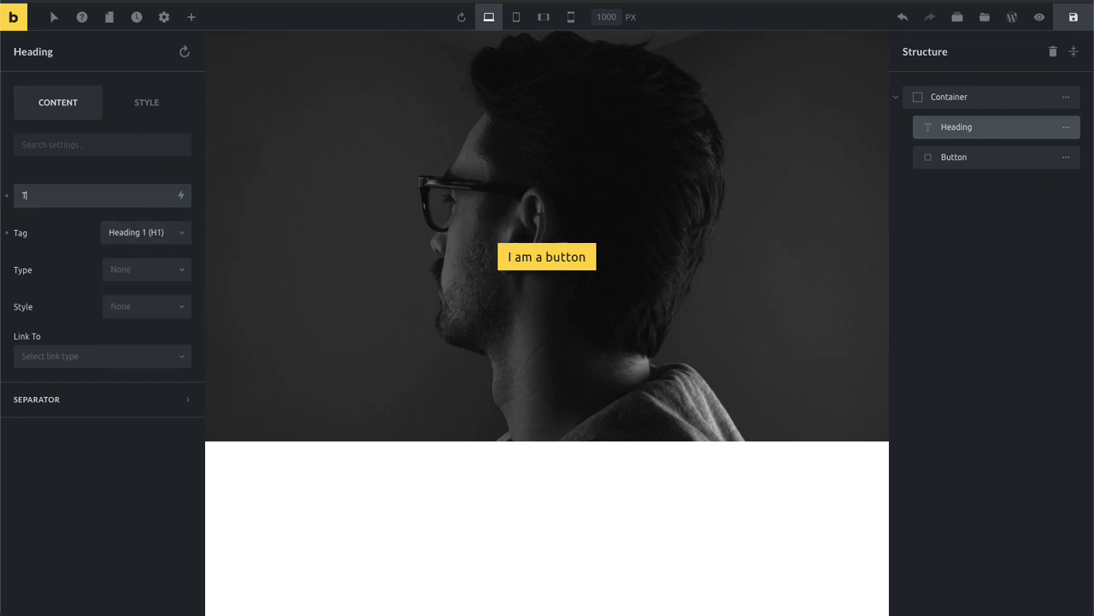
{"action": "type", "text": "he New Container"}
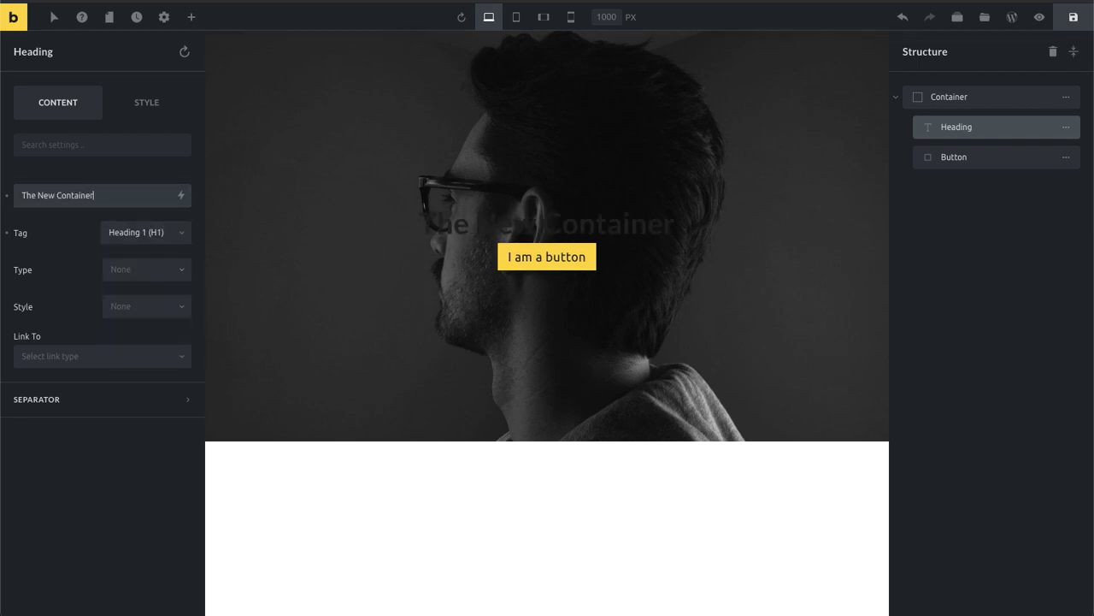
Apply the Light style to the heading and deselect it
{"action": "left_click", "coordinate": [127, 308]}
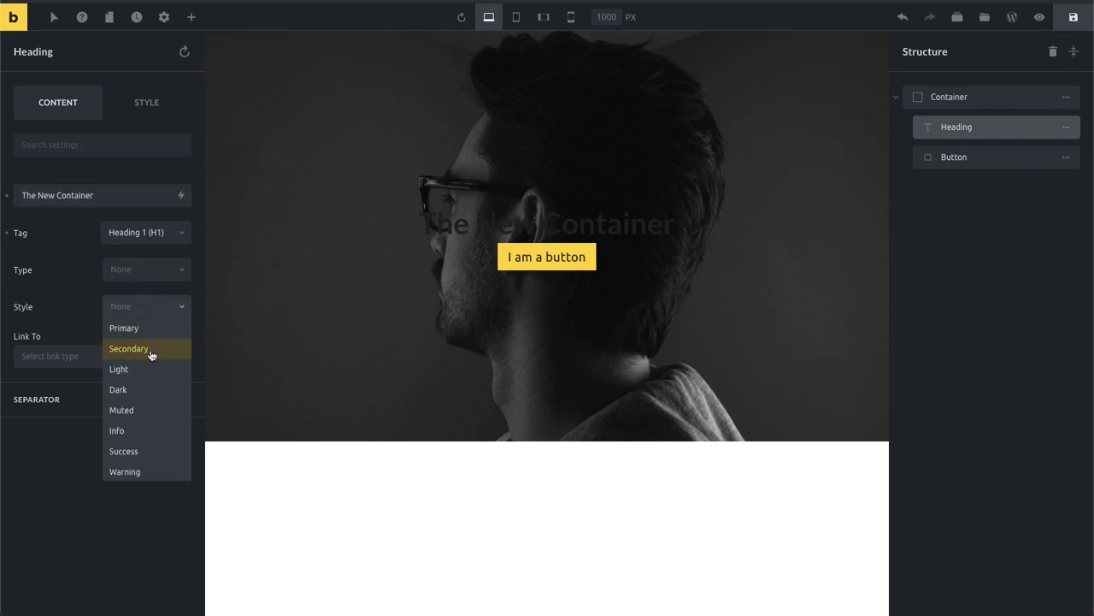
{"action": "left_click", "coordinate": [147, 365]}
{"action": "key", "text": "Escape"}
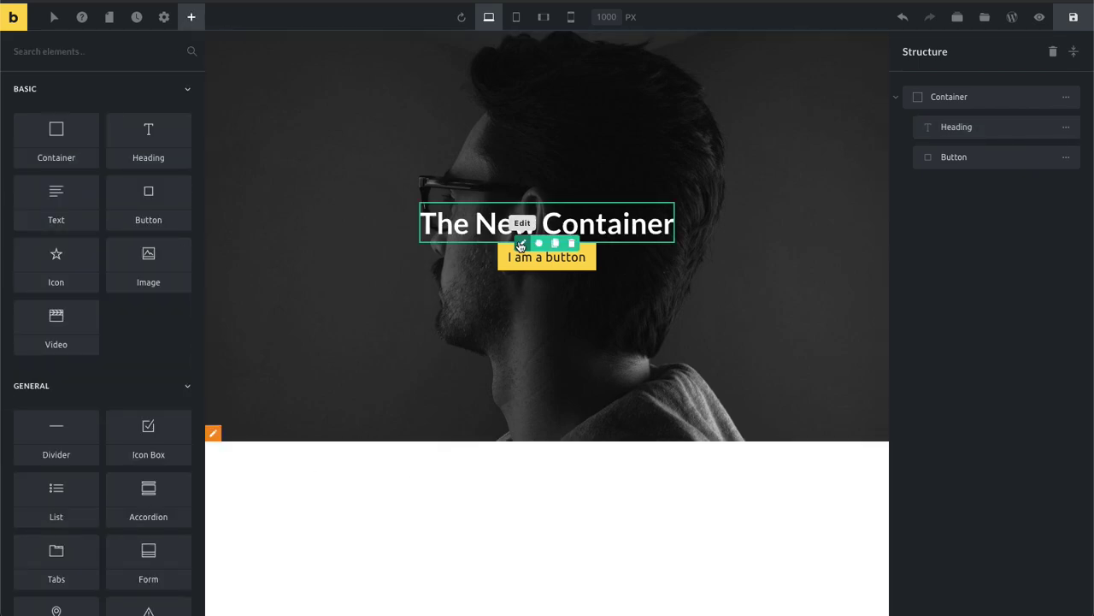
Add spacing below the heading directly on the canvas to separate it from the button
{"action": "left_click", "coordinate": [487, 238]}
{"action": "left_click_drag", "start_coordinate": [487, 244], "coordinate": [460, 265]}
{"action": "left_click", "coordinate": [461, 267]}
{"action": "key", "text": "Escape"}
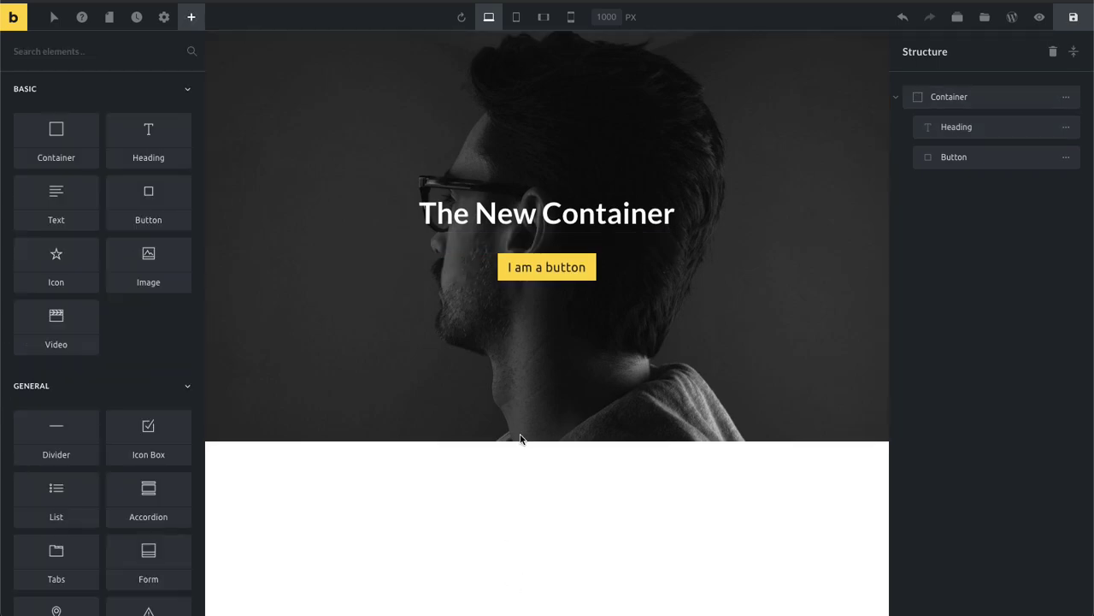
Set the button's size to Extra Large and turn on its Outline option
{"action": "left_click", "coordinate": [534, 274]}
{"action": "left_click", "coordinate": [154, 245]}
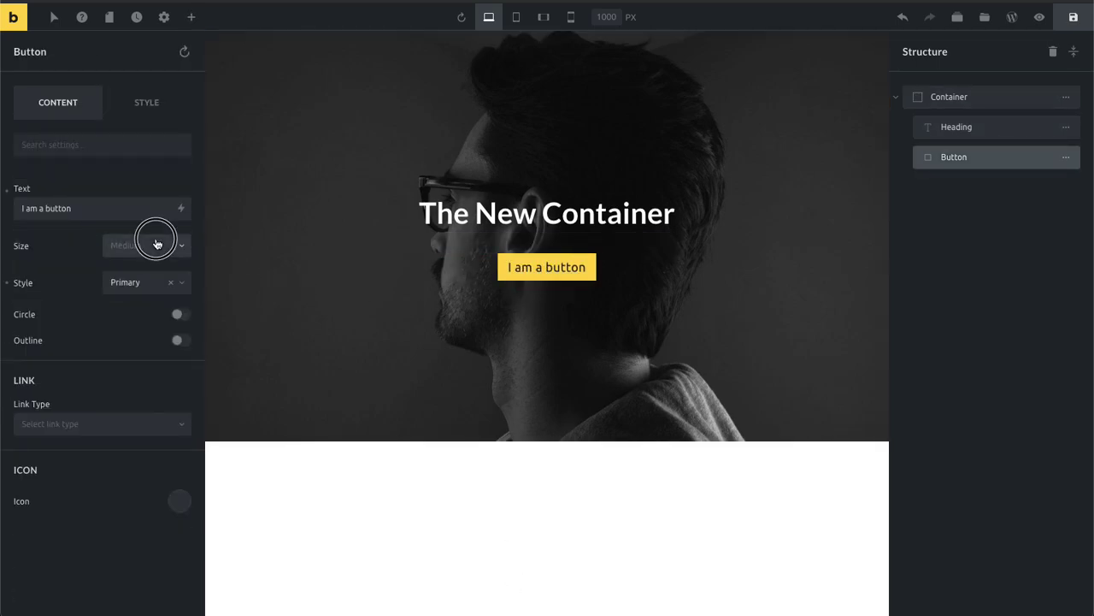
{"action": "left_click", "coordinate": [144, 327]}
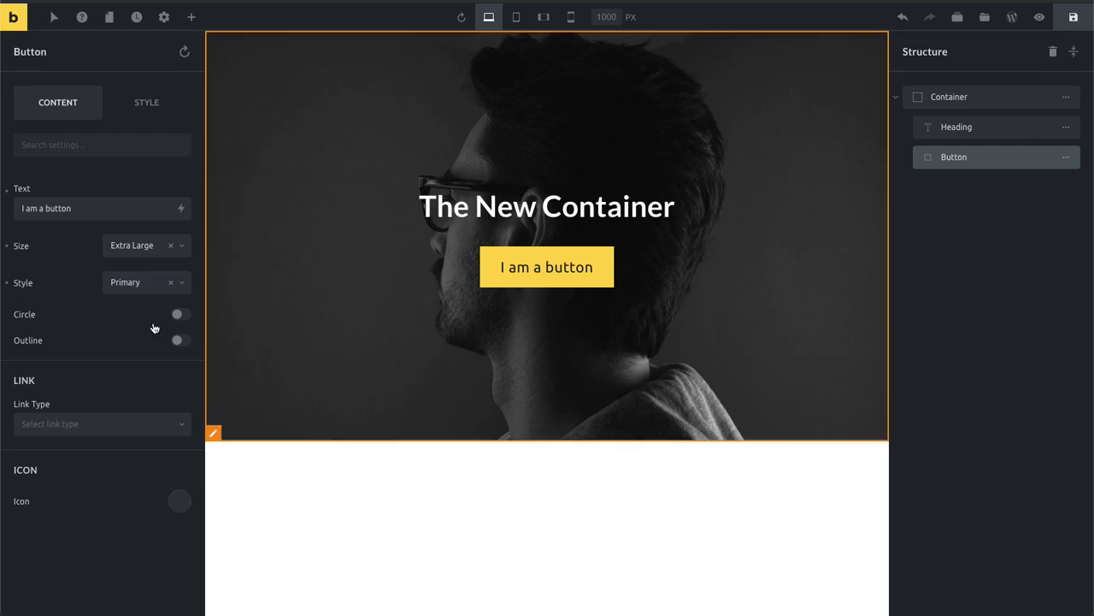
{"action": "left_click", "coordinate": [178, 340]}
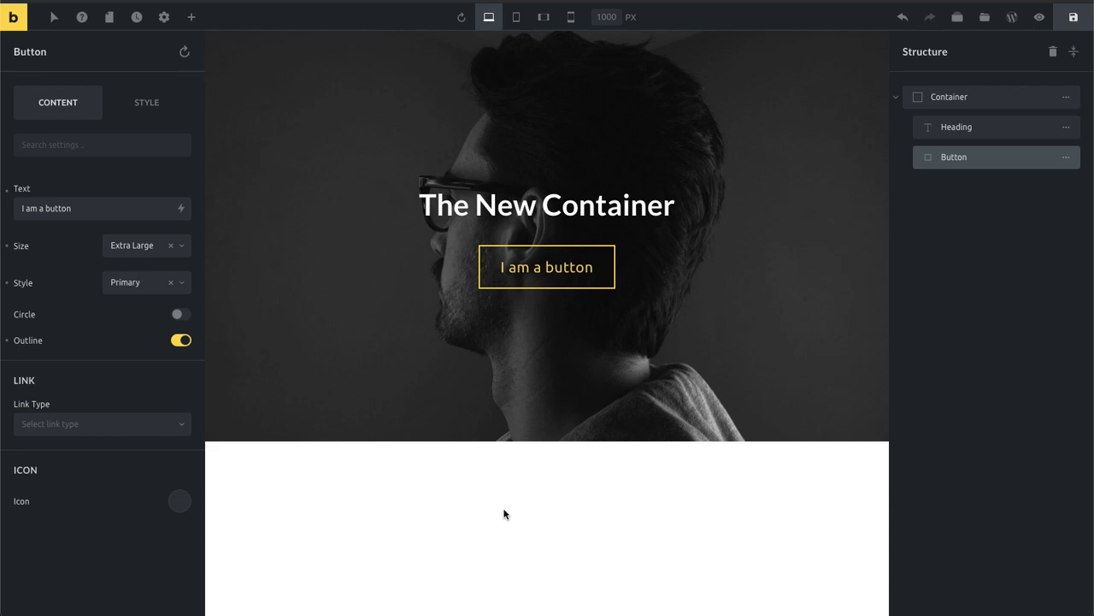
{"action": "left_click", "coordinate": [615, 511]}
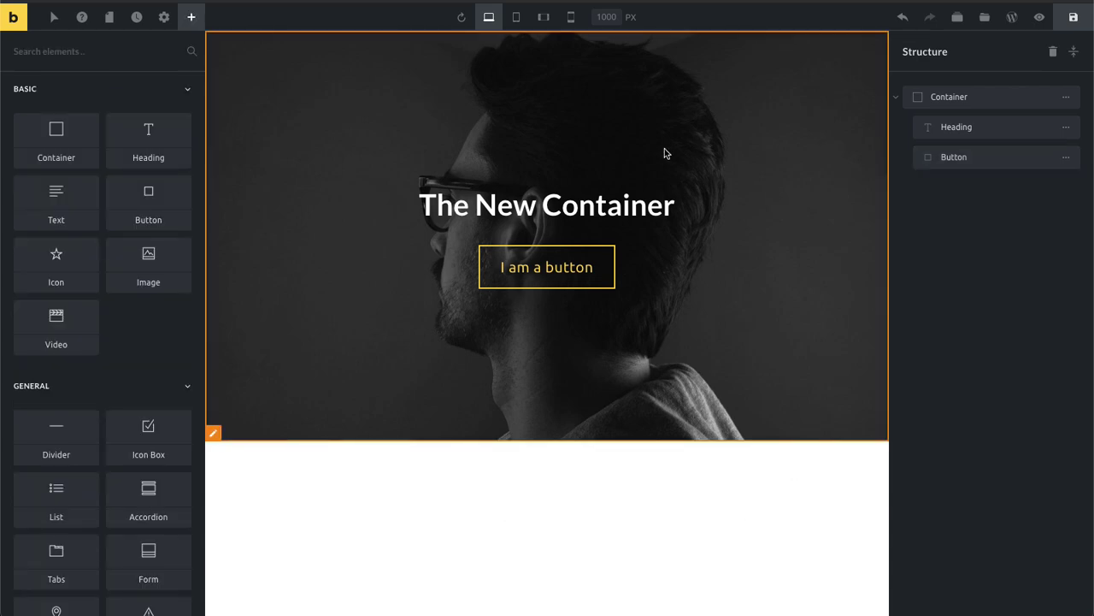
Review the container's actions in the structure tree and its layout, positioning and animation style settings
{"action": "left_click", "coordinate": [1066, 99]}
{"action": "left_click", "coordinate": [1066, 100]}
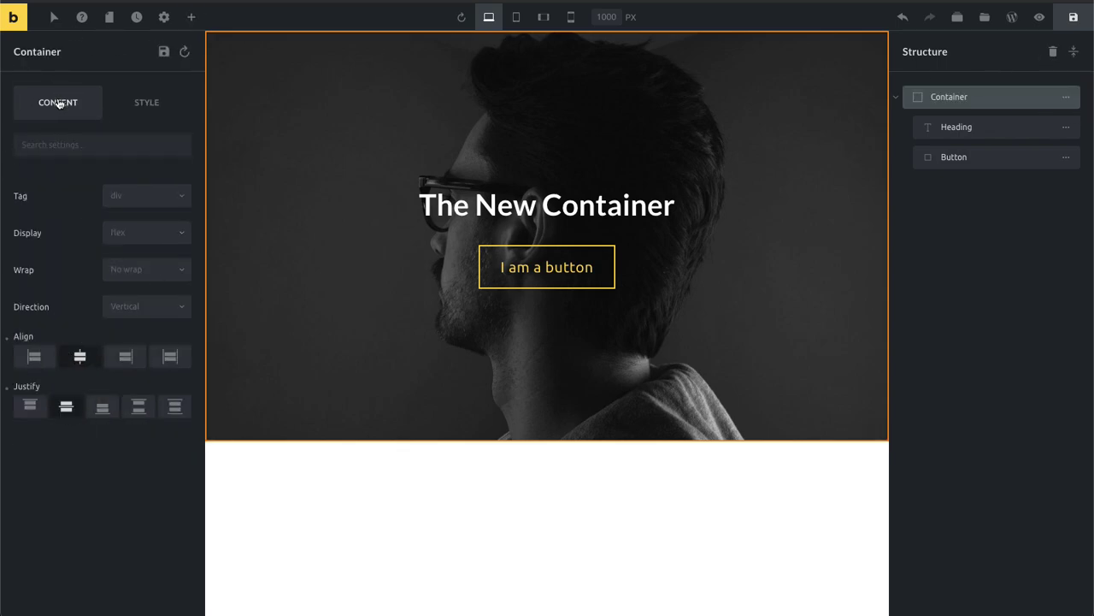
{"action": "left_click", "coordinate": [141, 111]}
{"action": "left_click", "coordinate": [94, 189]}
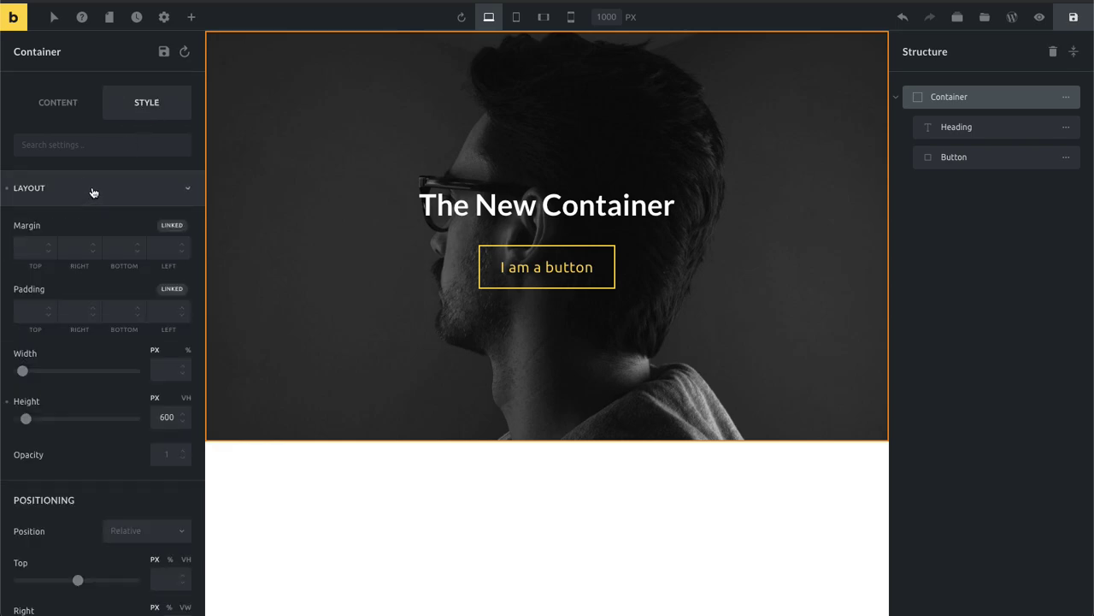
{"action": "scroll", "coordinate": [54, 311], "scroll_direction": "down", "scroll_amount": 6}
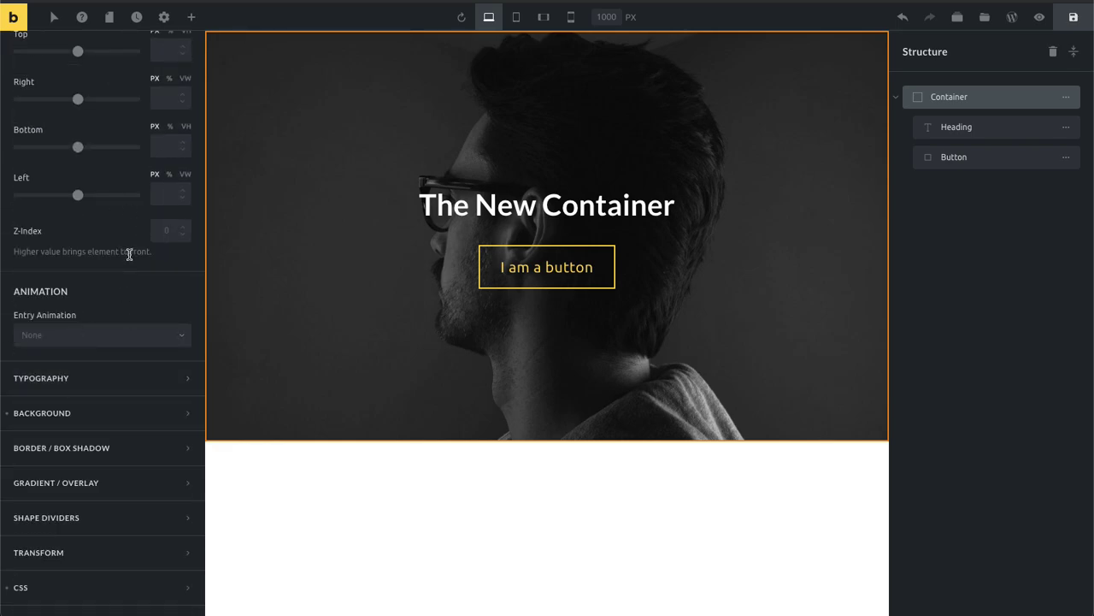
Compare the old column's layout settings with the new container's layout and positioning style settings
{"action": "scroll", "coordinate": [130, 254], "scroll_direction": "up", "scroll_amount": 3}
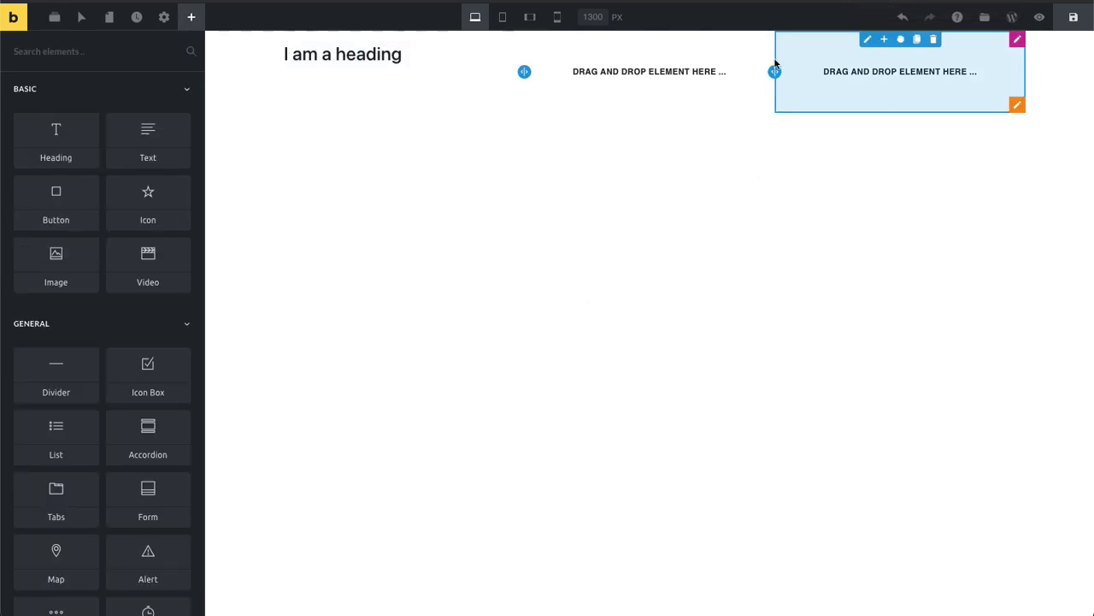
{"action": "left_click", "coordinate": [615, 41]}
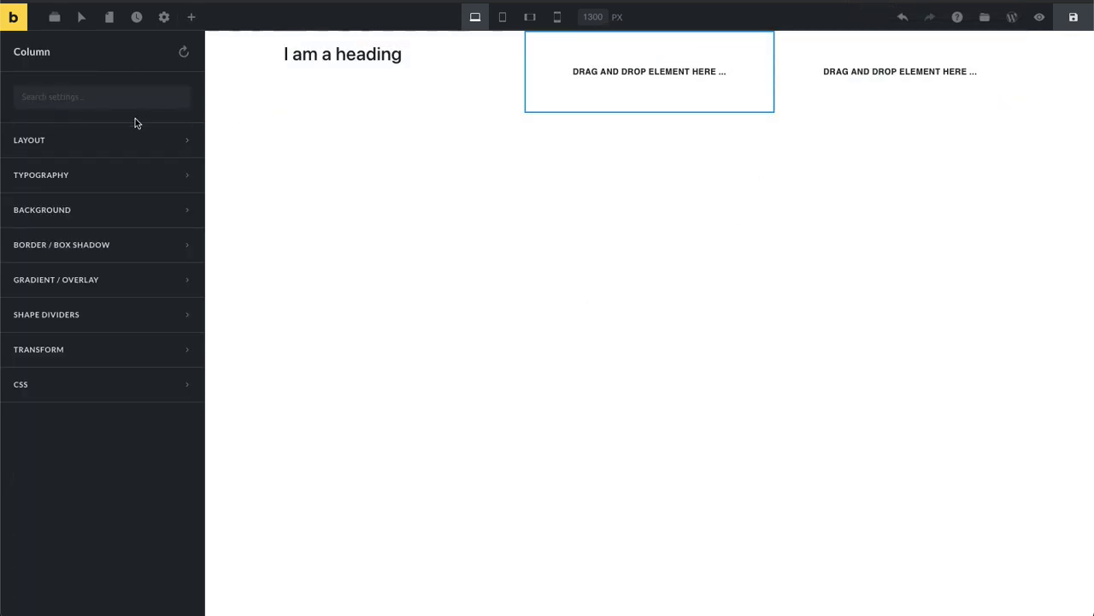
{"action": "left_click", "coordinate": [121, 151]}
{"action": "scroll", "coordinate": [100, 391], "scroll_direction": "down", "scroll_amount": 12}
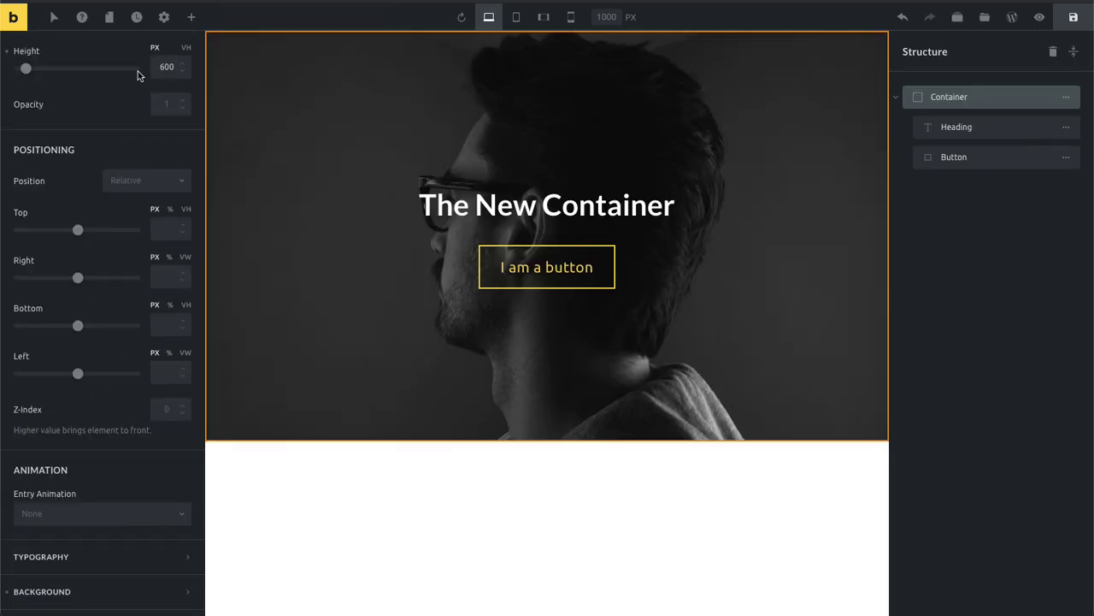
{"action": "scroll", "coordinate": [102, 111], "scroll_direction": "up", "scroll_amount": 10}
Set the container's HTML tag to section in its content settings
{"action": "left_click", "coordinate": [68, 104]}
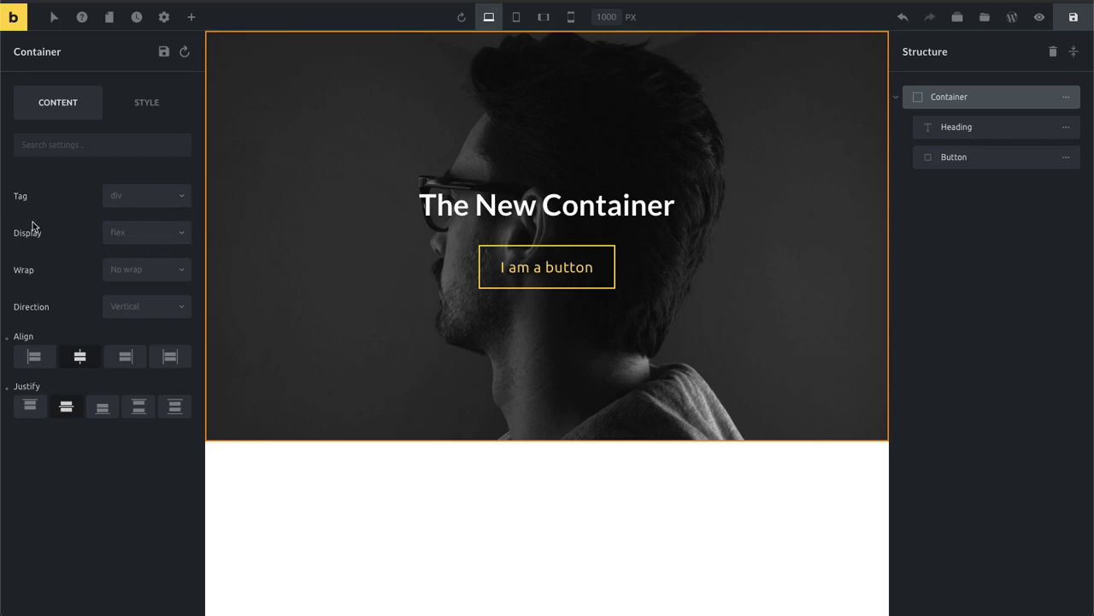
{"action": "left_click", "coordinate": [144, 201]}
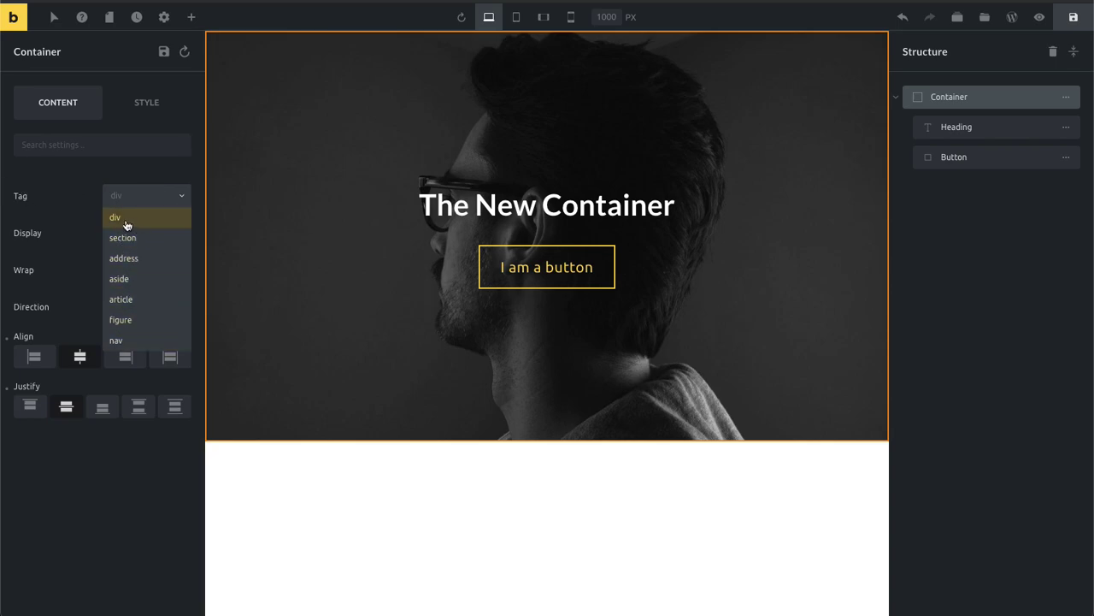
{"action": "left_click", "coordinate": [63, 199]}
{"action": "left_click", "coordinate": [132, 200]}
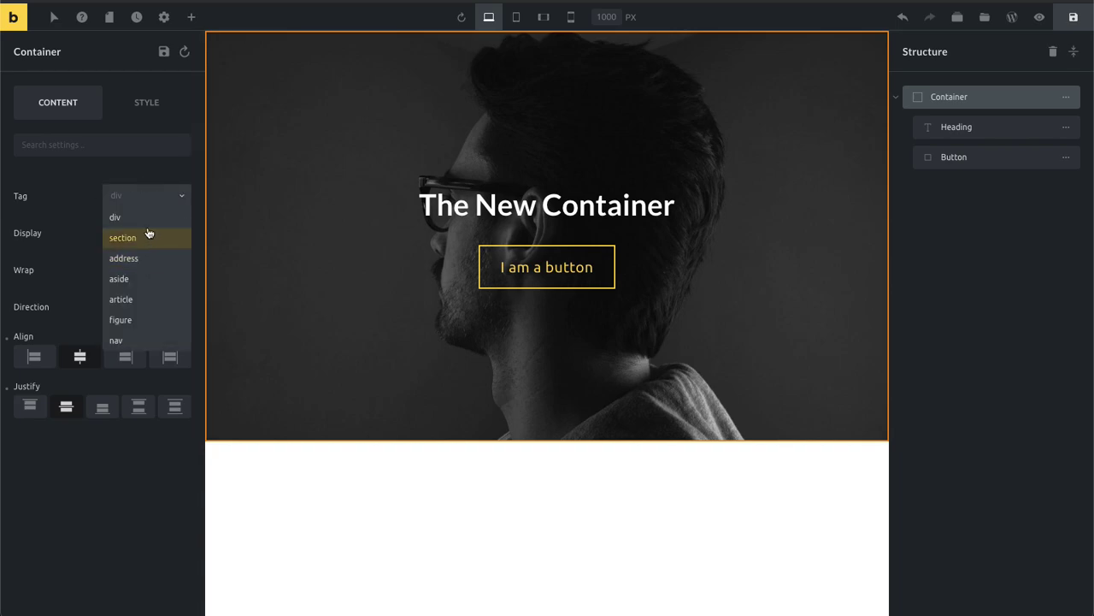
{"action": "left_click", "coordinate": [42, 212]}
{"action": "left_click", "coordinate": [116, 198]}
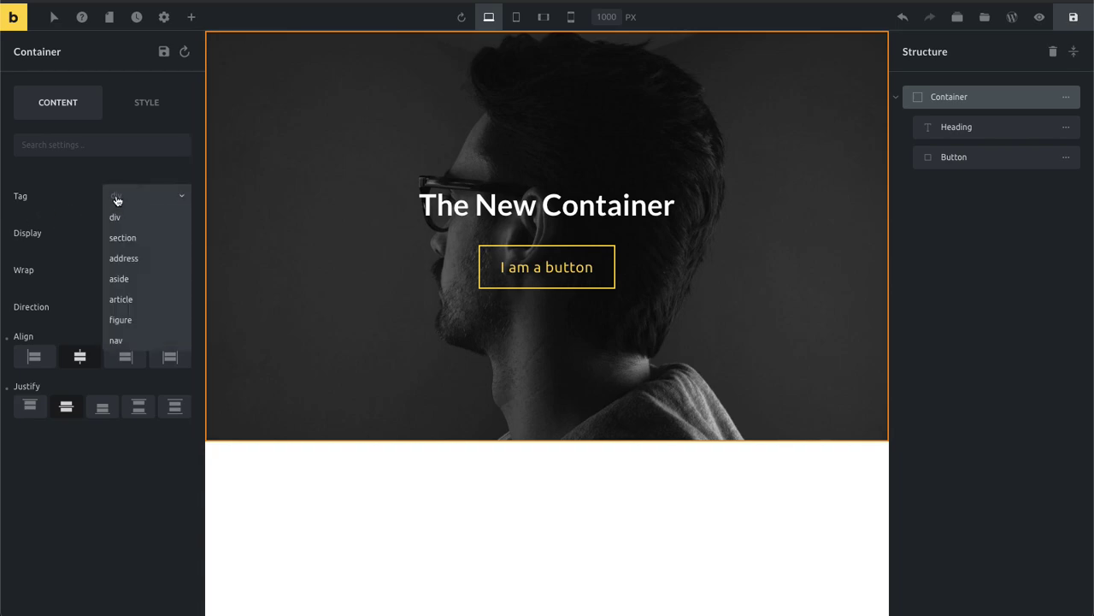
{"action": "left_click", "coordinate": [143, 240]}
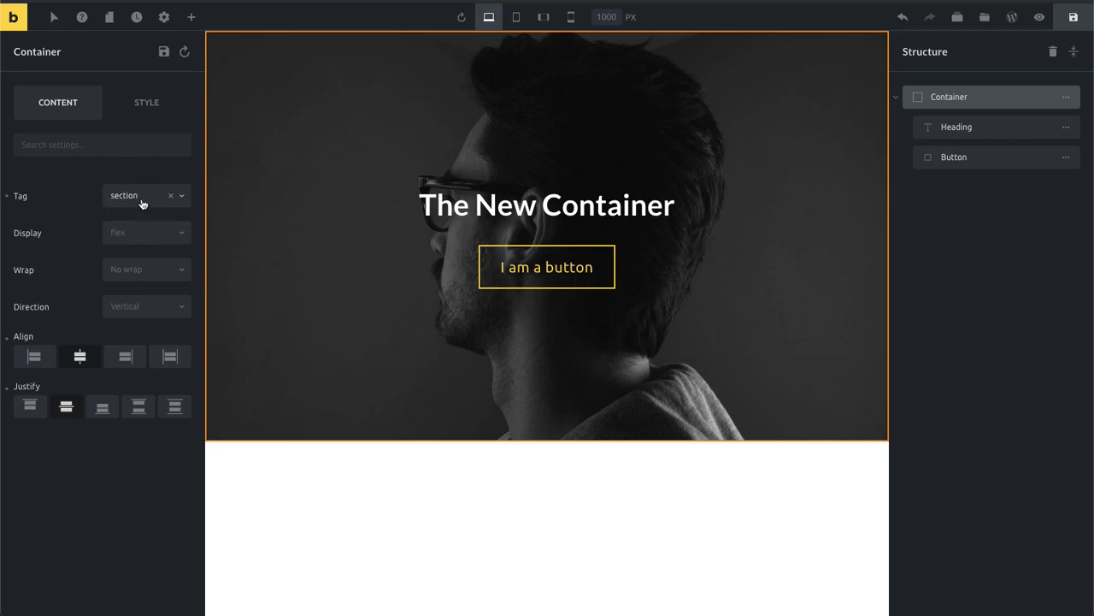
Hide the container by setting its display to none, and check its entry in the structure tree
{"action": "left_click", "coordinate": [152, 239]}
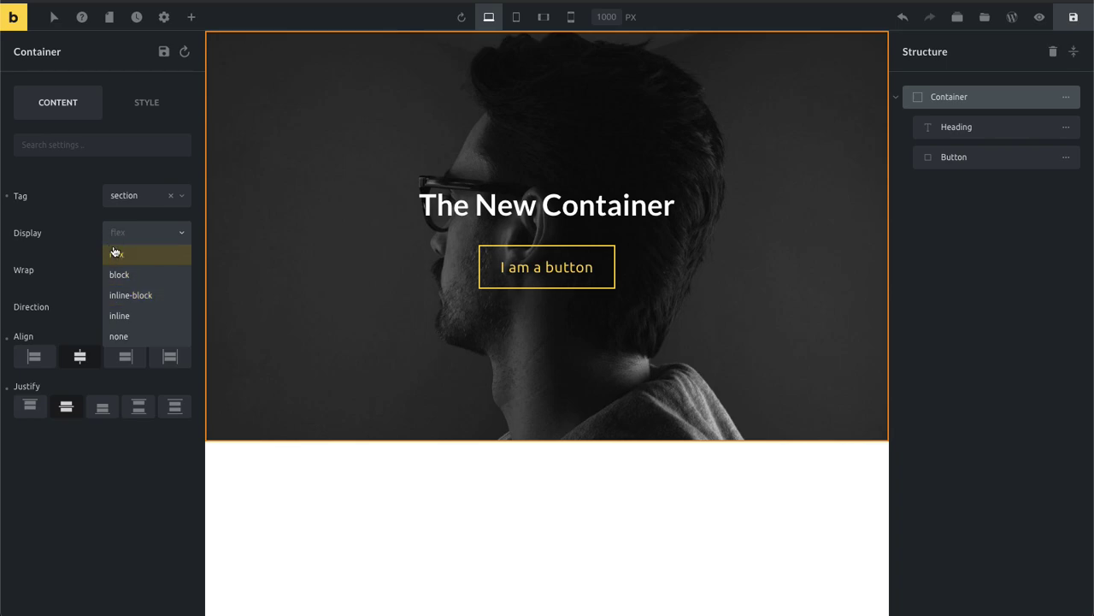
{"action": "left_click", "coordinate": [128, 335]}
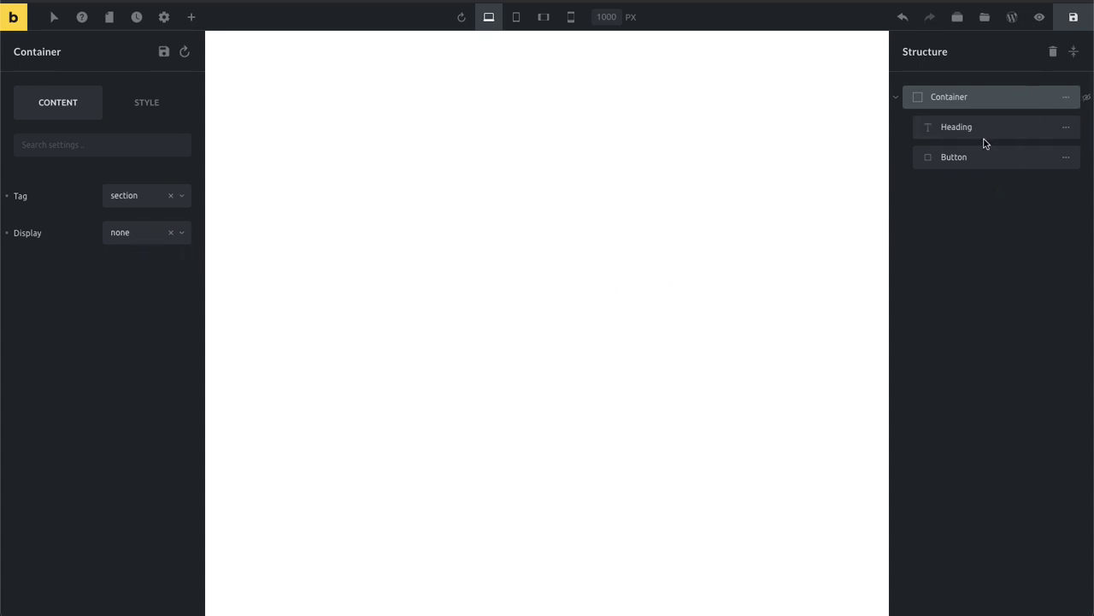
{"action": "left_click", "coordinate": [192, 18]}
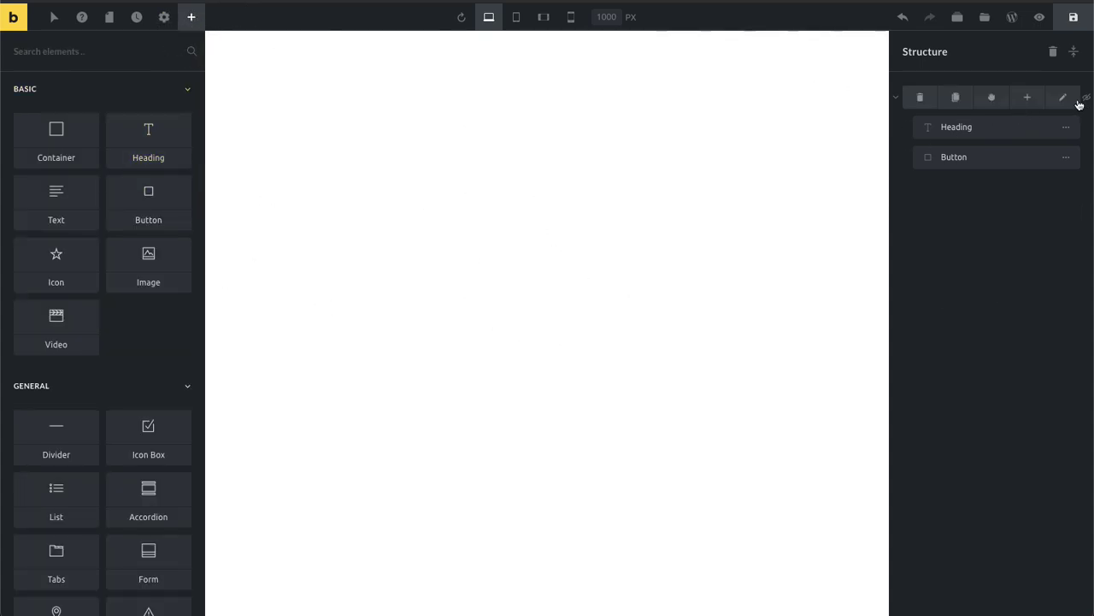
{"action": "mouse_move", "coordinate": [1066, 101]}
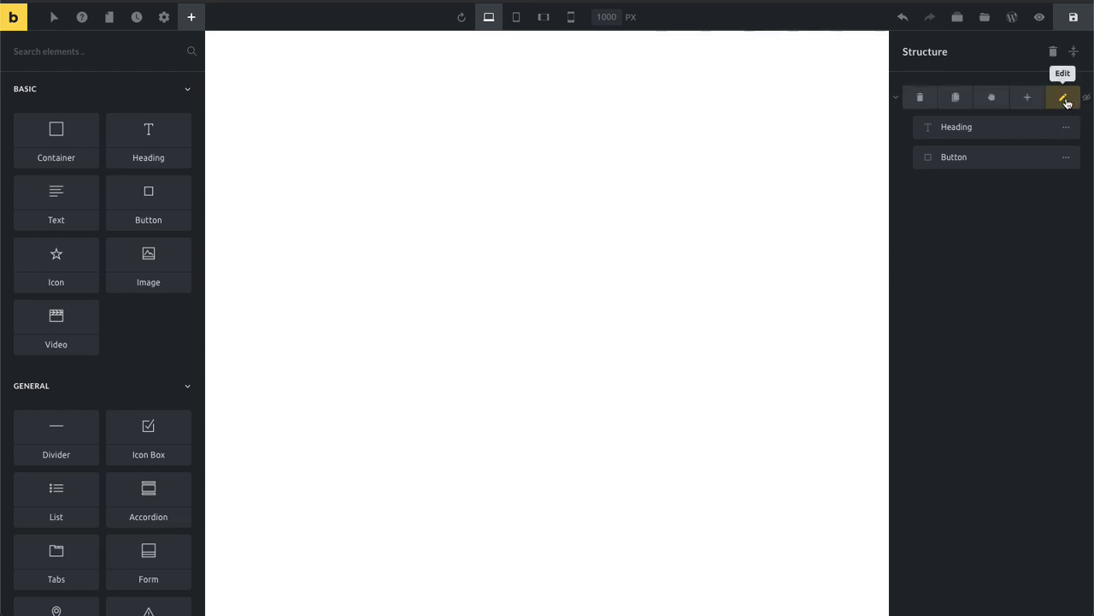
{"action": "left_click", "coordinate": [1016, 268]}
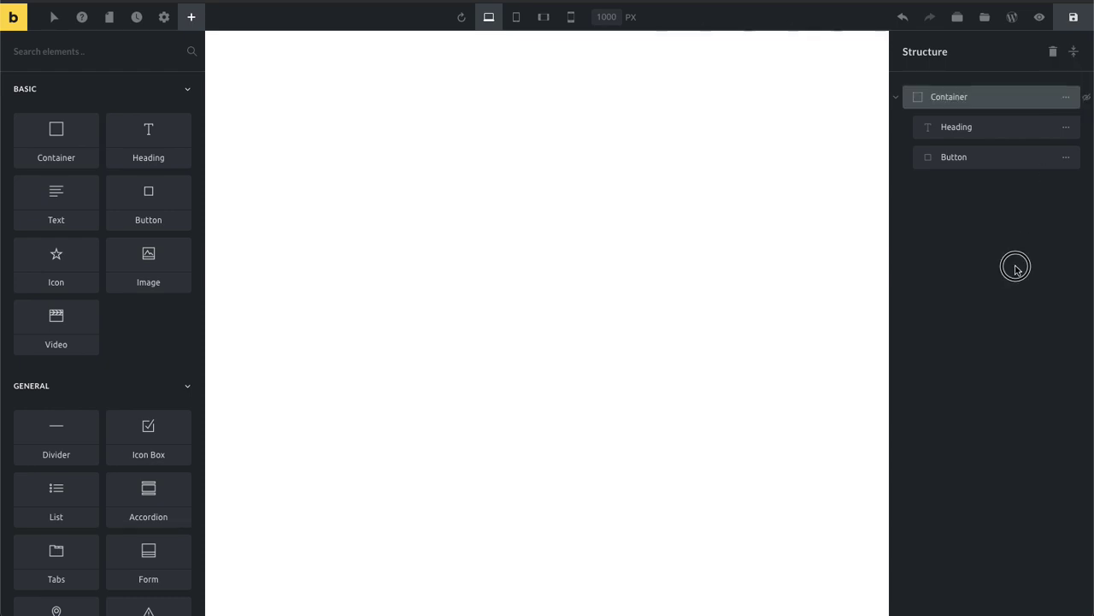
Reopen the hidden container from the structure tree and clear its display value
{"action": "left_click", "coordinate": [1065, 127]}
{"action": "left_click", "coordinate": [1064, 98]}
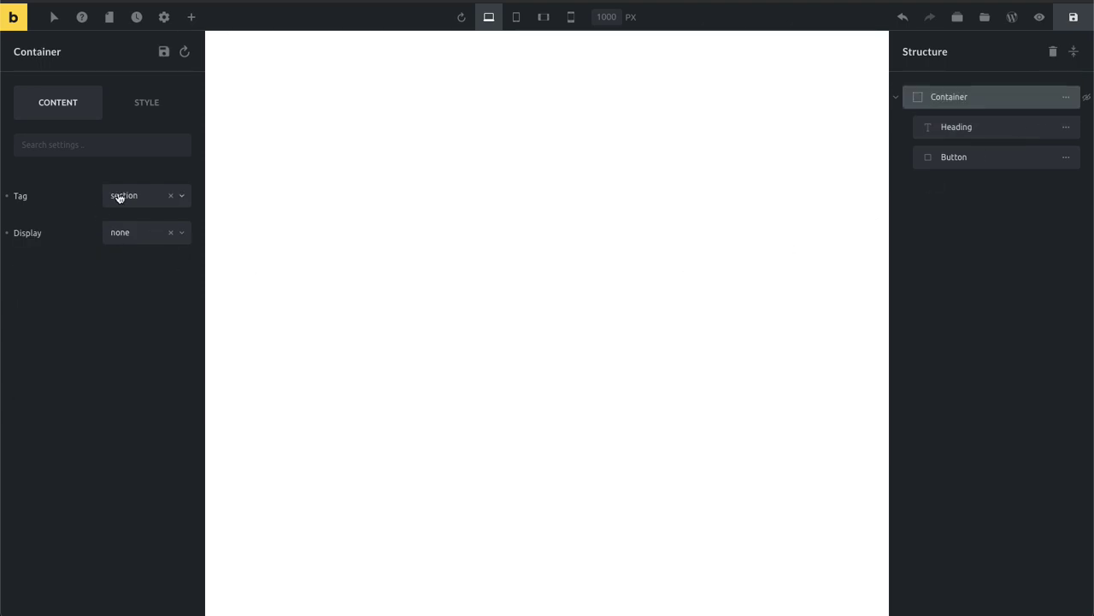
{"action": "left_click", "coordinate": [170, 233]}
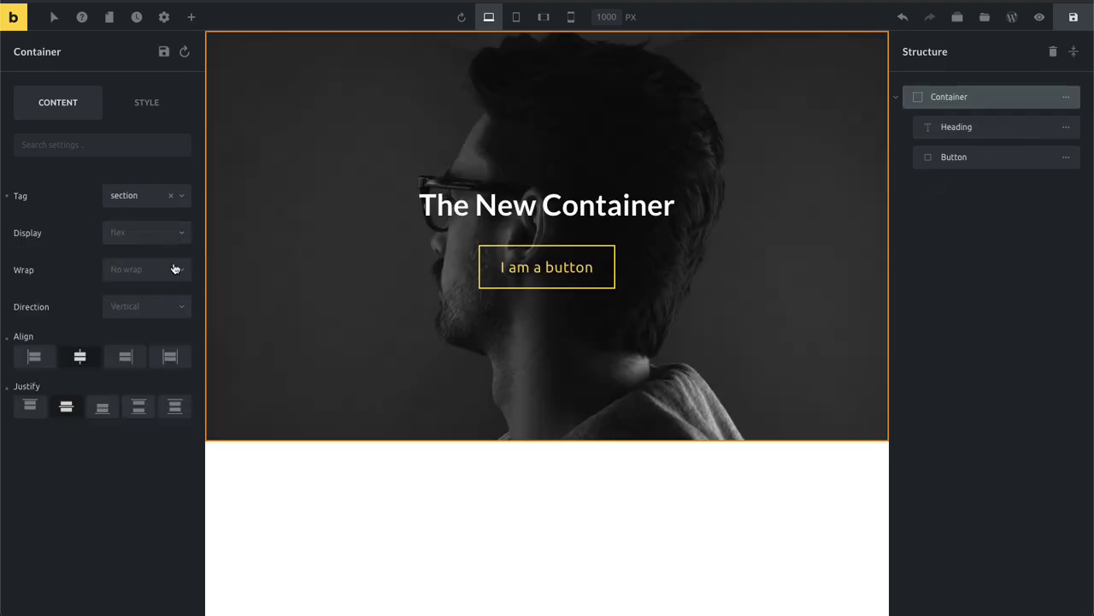
{"action": "left_click", "coordinate": [142, 233]}
{"action": "left_click", "coordinate": [94, 252]}
{"action": "left_click", "coordinate": [142, 235]}
{"action": "left_click", "coordinate": [57, 235]}
{"action": "left_click", "coordinate": [65, 234]}
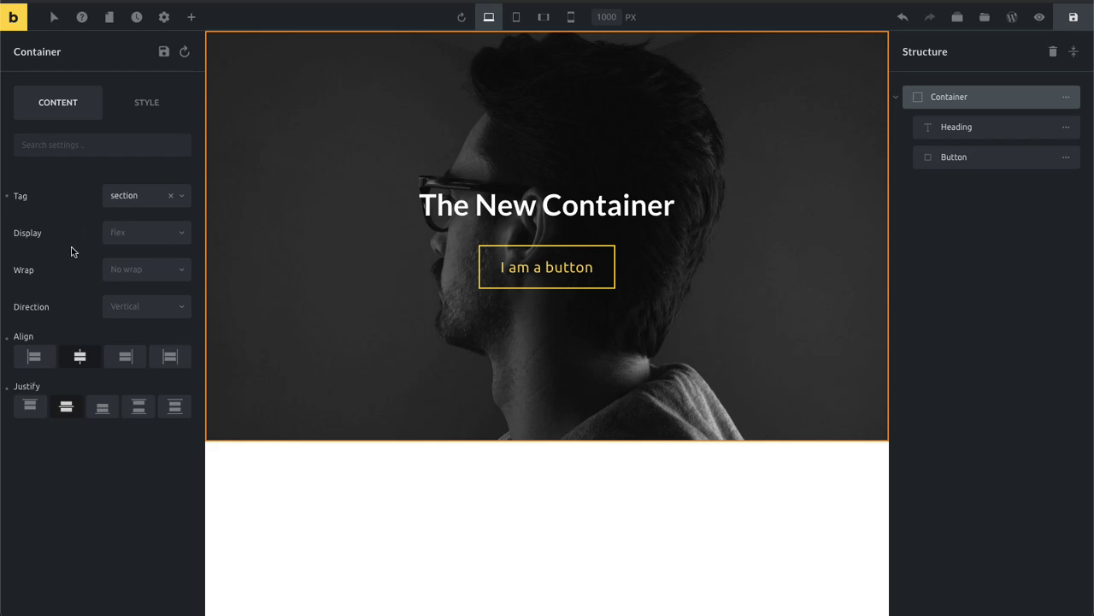
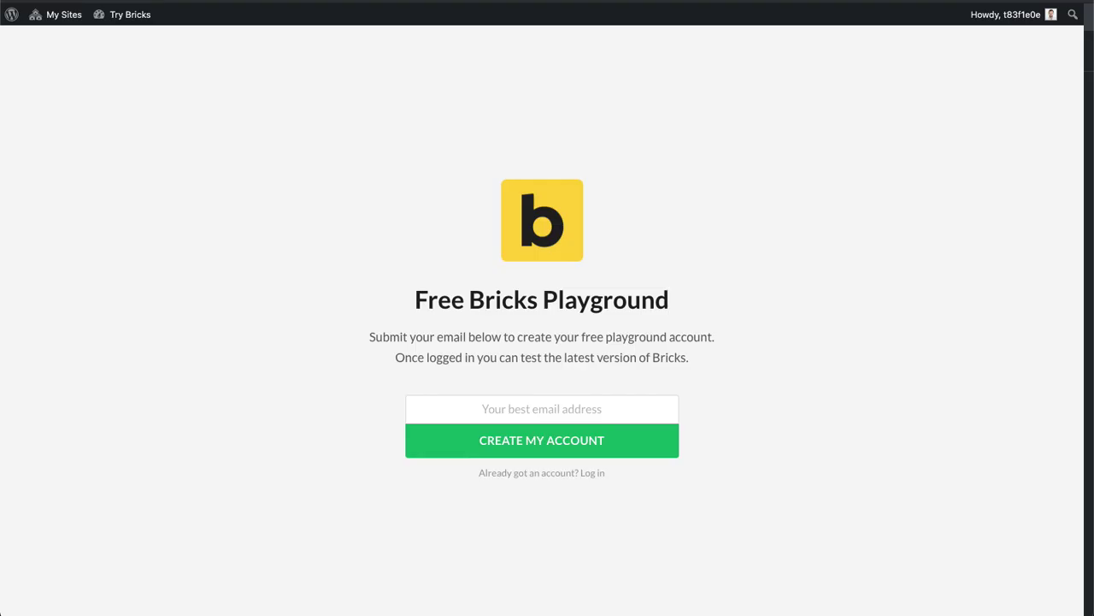
Switch to the Bricks playground, open the test site's WordPress dashboard and view its custom field groups
{"action": "mouse_move", "coordinate": [999, 23]}
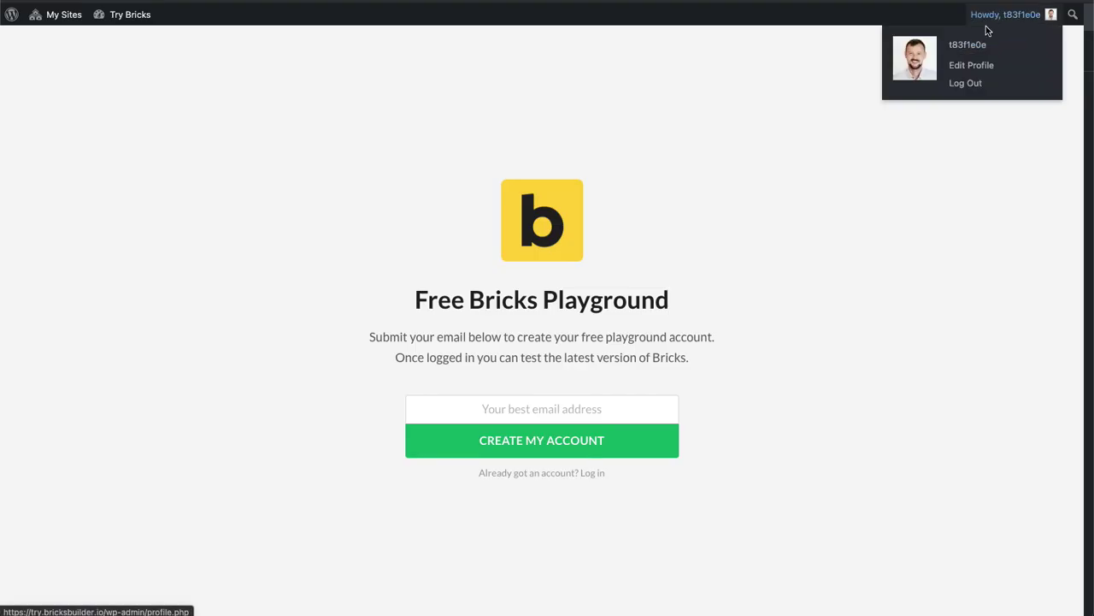
{"action": "mouse_move", "coordinate": [139, 21]}
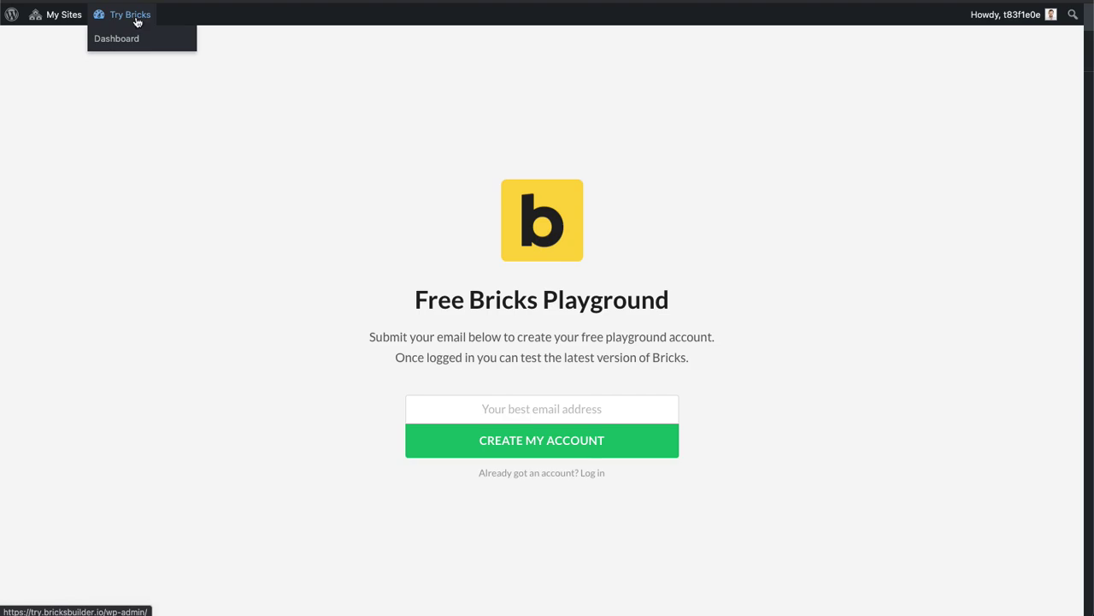
{"action": "left_click", "coordinate": [139, 21]}
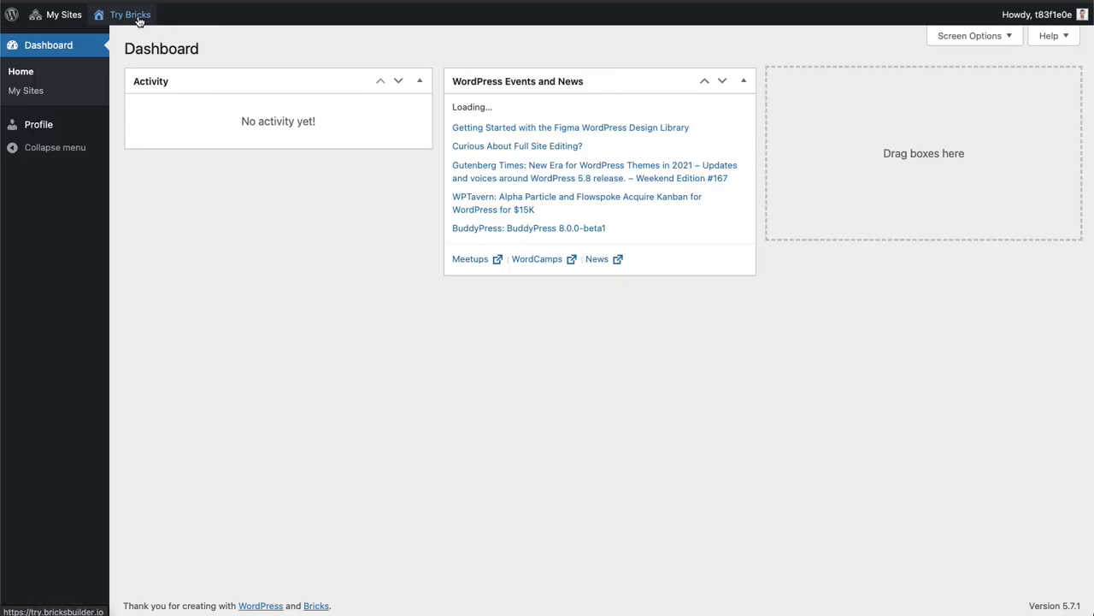
{"action": "mouse_move", "coordinate": [62, 19]}
{"action": "left_click", "coordinate": [67, 54]}
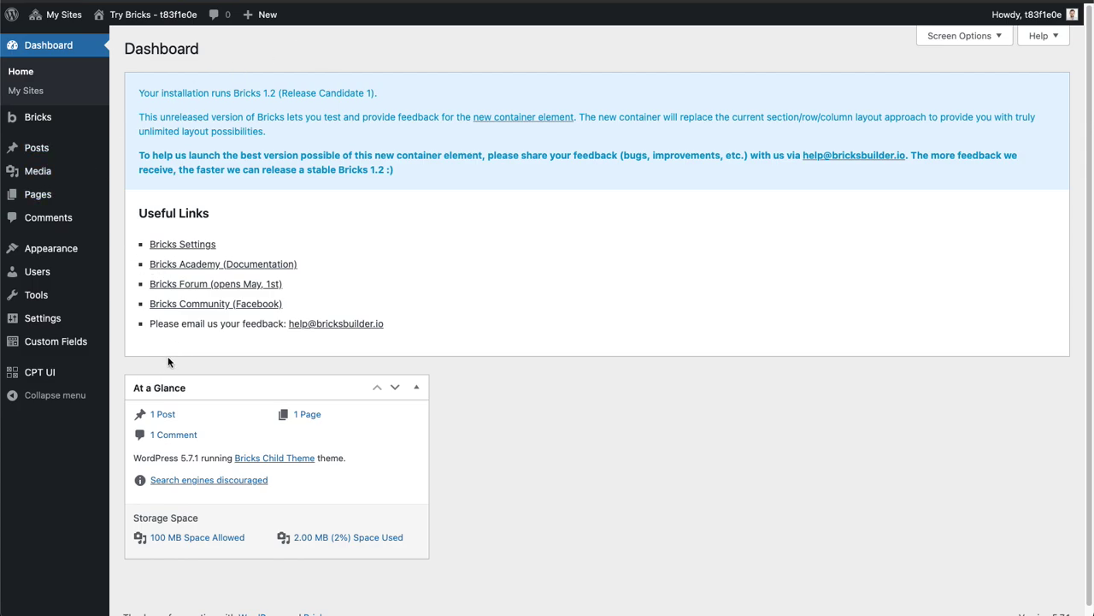
{"action": "left_click", "coordinate": [47, 341]}
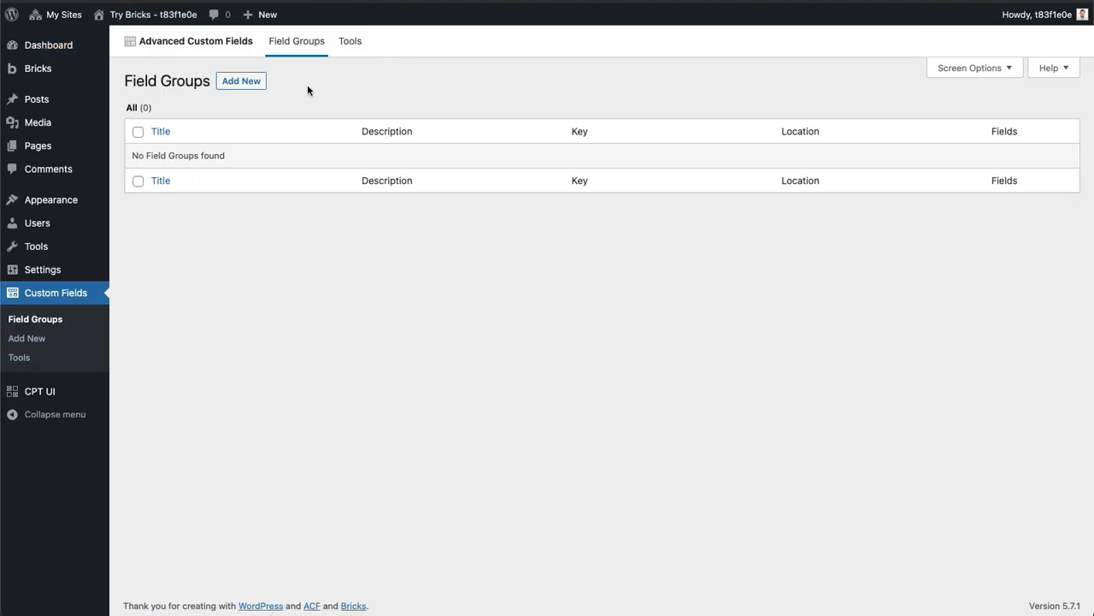
{"action": "left_click", "coordinate": [243, 82]}
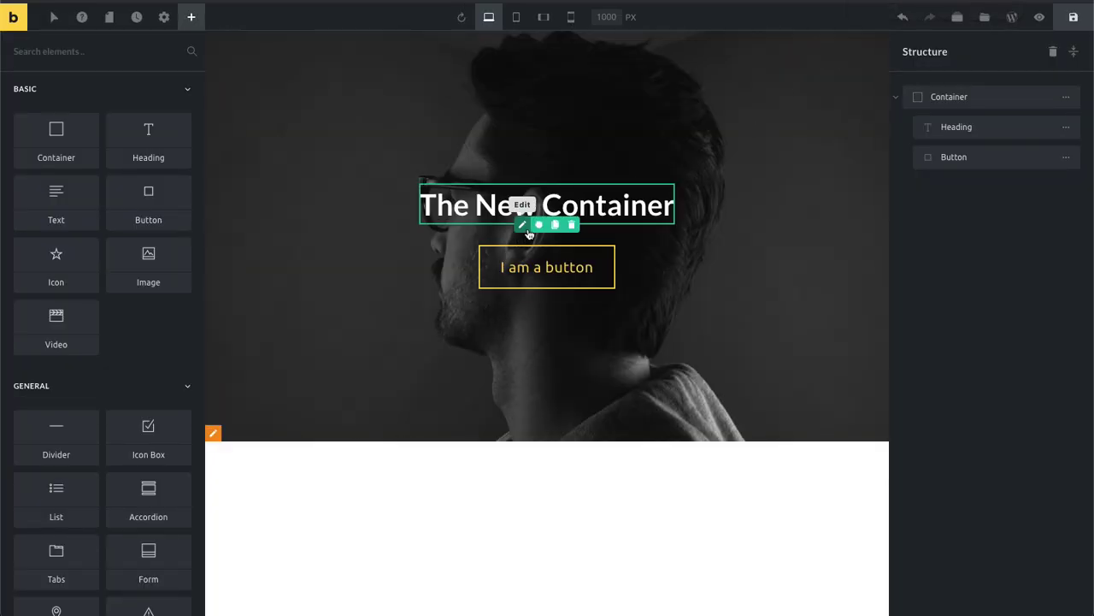
Switch back to the Bricks builder and examine the dynamic data tags available for the heading's text
{"action": "left_click", "coordinate": [530, 233]}
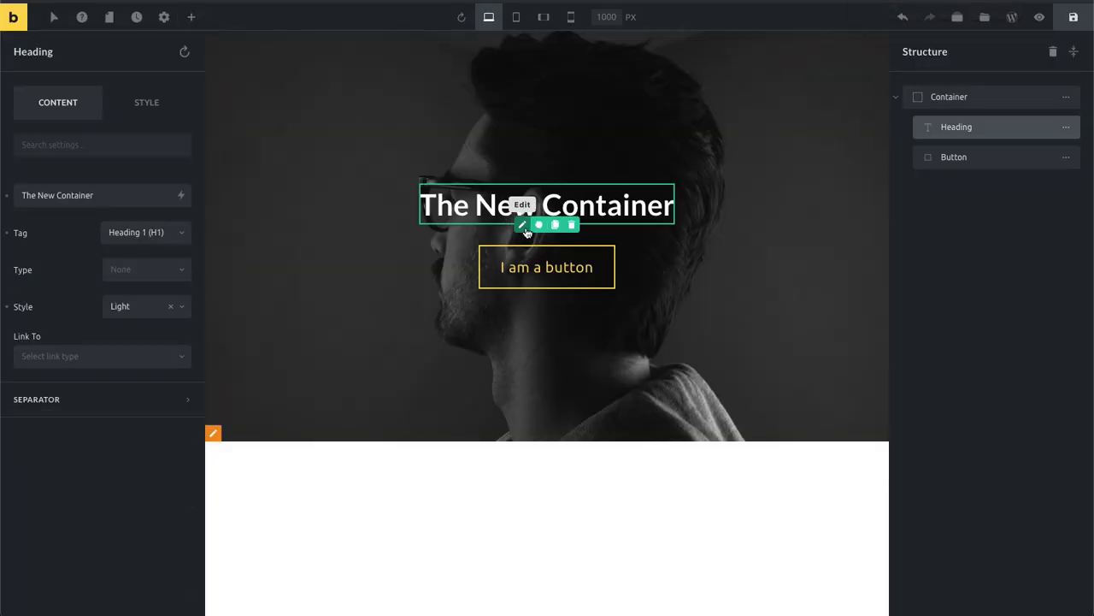
{"action": "left_click", "coordinate": [180, 197]}
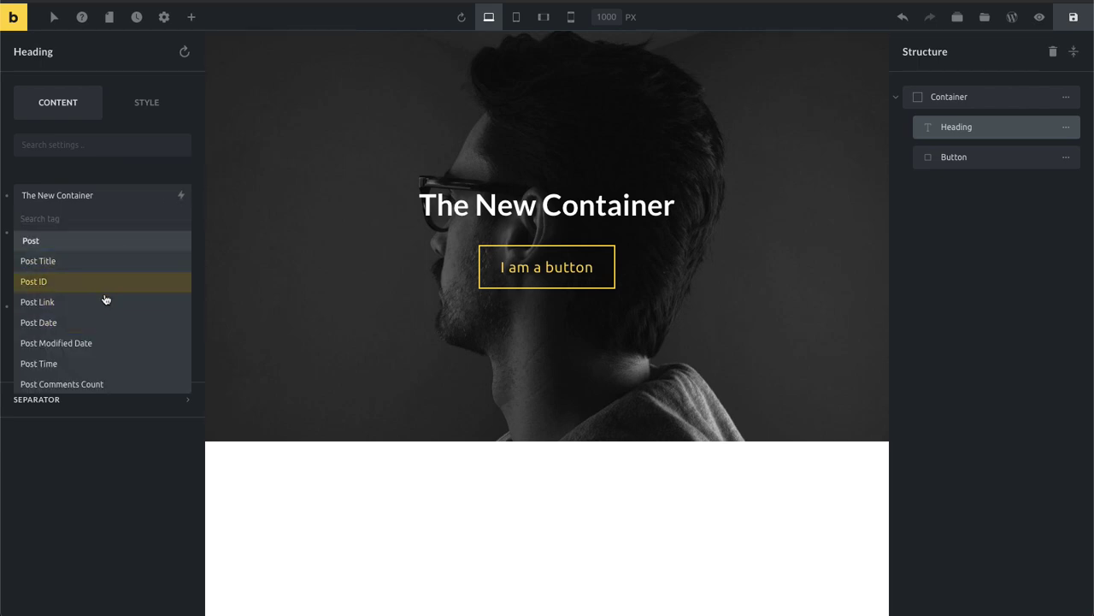
{"action": "scroll", "coordinate": [98, 308], "scroll_direction": "down", "scroll_amount": 2}
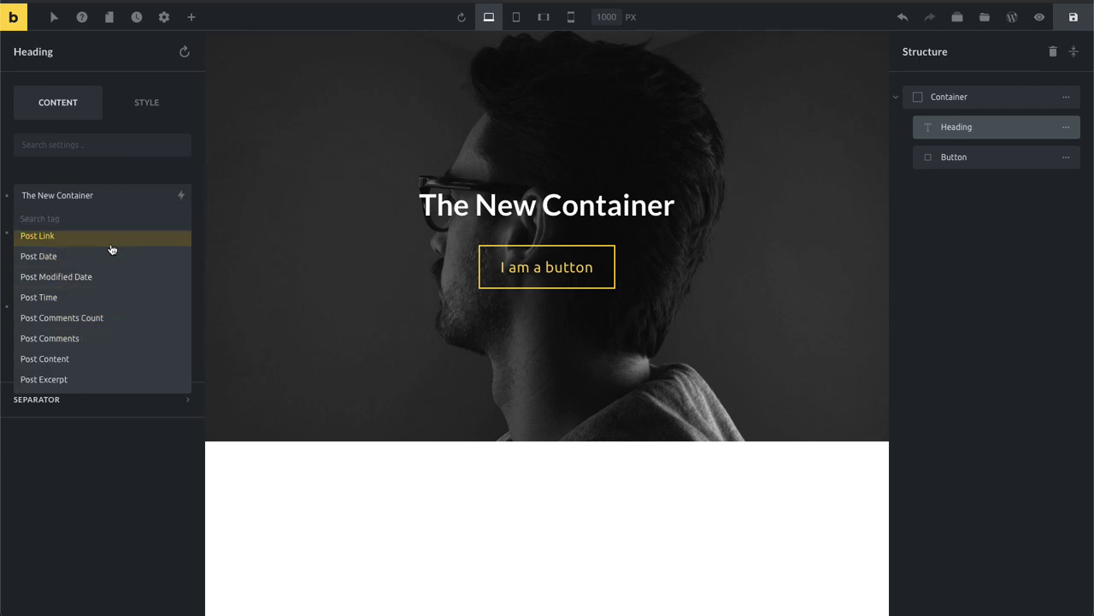
{"action": "left_click", "coordinate": [180, 196]}
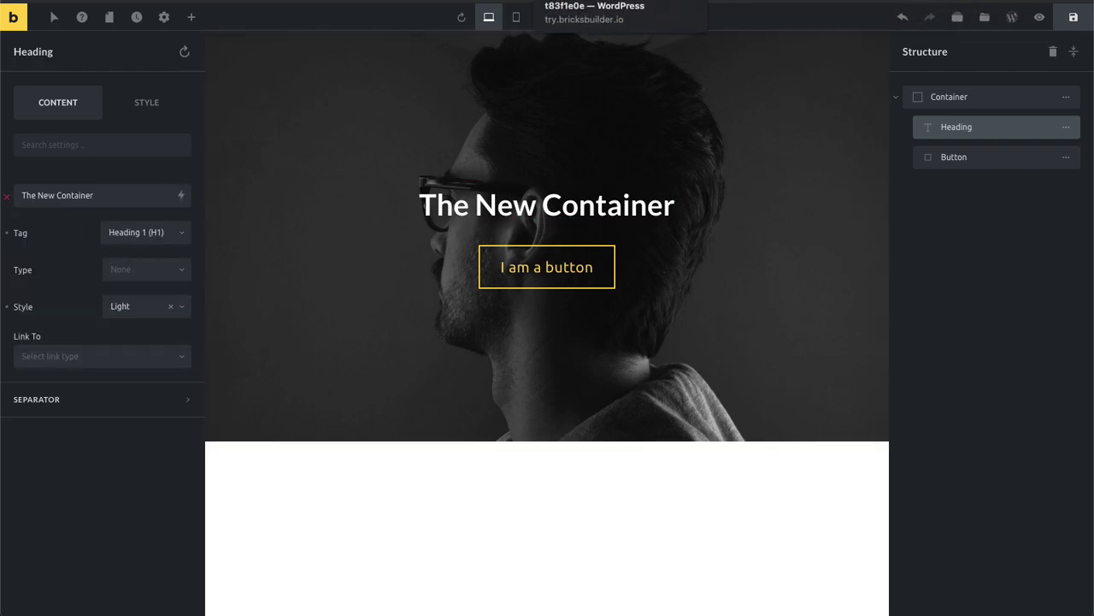
Switch to the WordPress dashboard and examine the CPT UI form for adding a new post type
{"action": "left_click", "coordinate": [556, 1]}
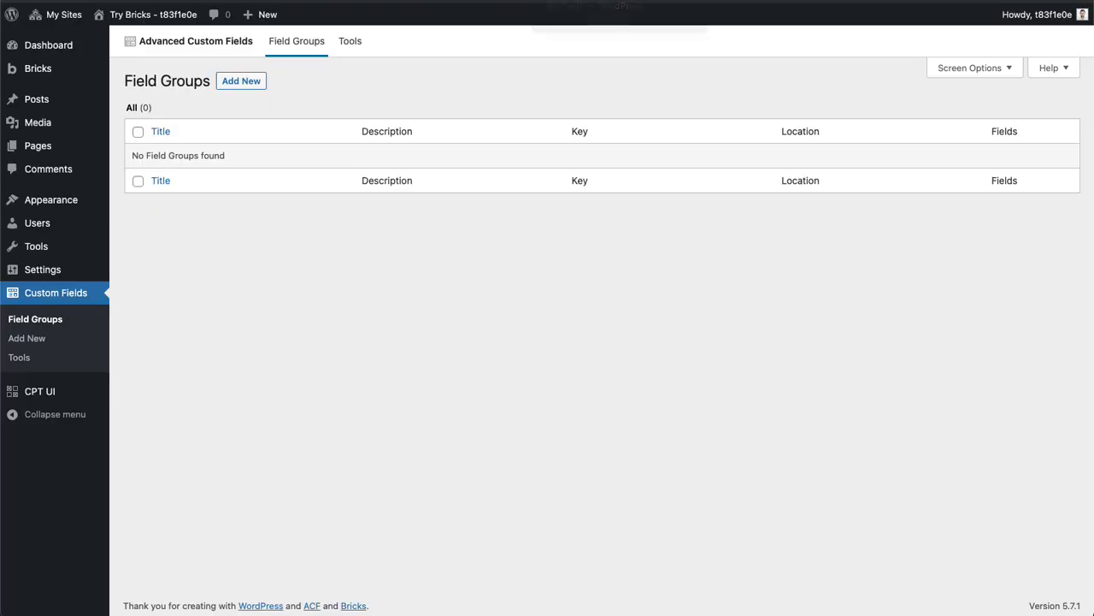
{"action": "left_click", "coordinate": [50, 394]}
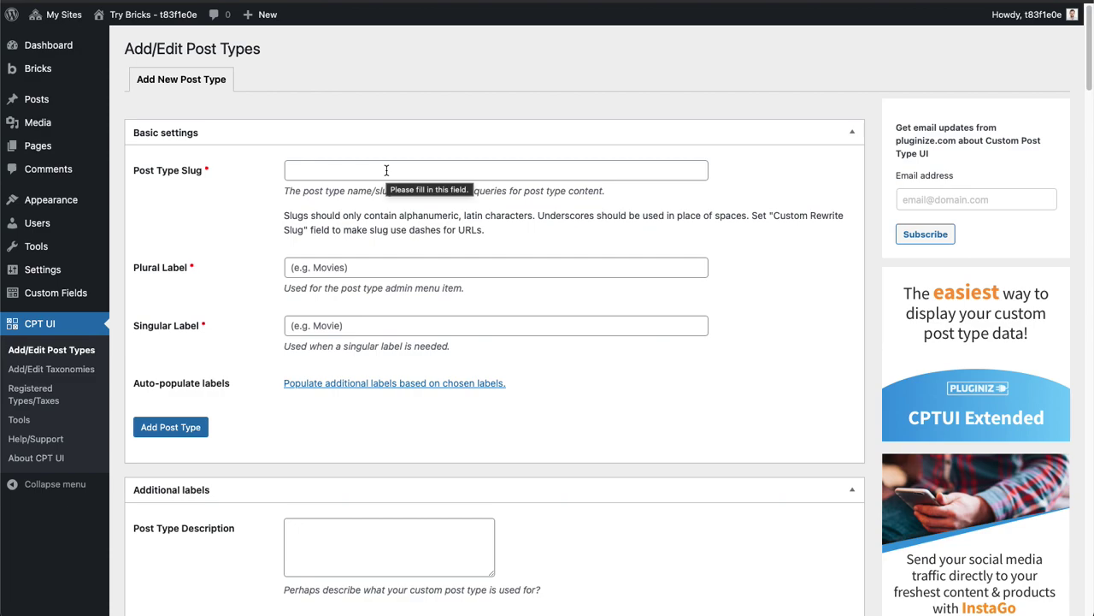
{"action": "left_click", "coordinate": [386, 170]}
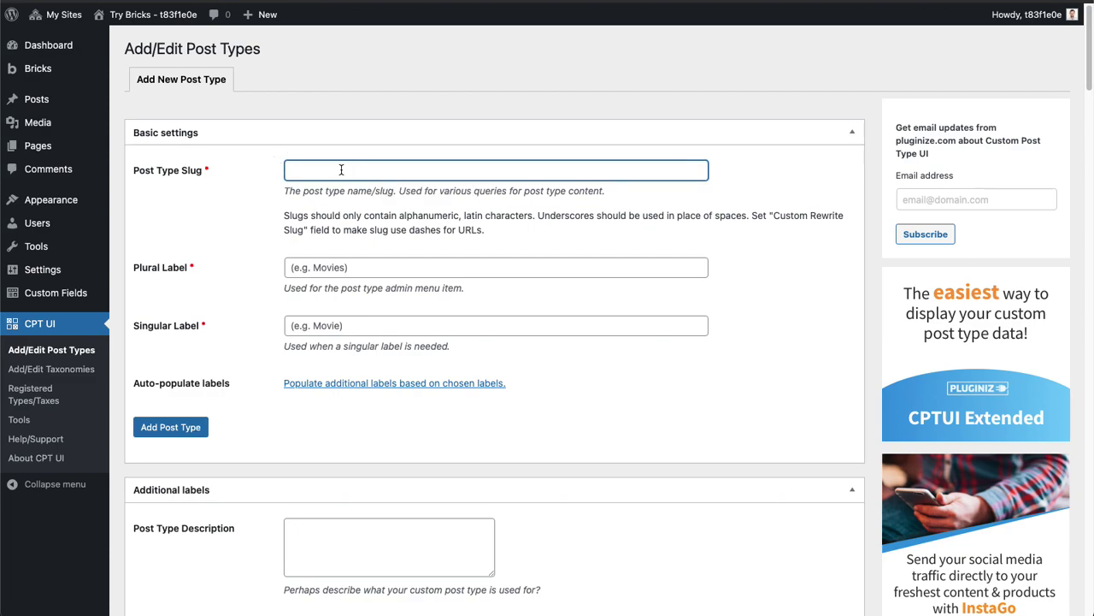
{"action": "left_click", "coordinate": [311, 171]}
{"action": "left_click", "coordinate": [496, 70]}
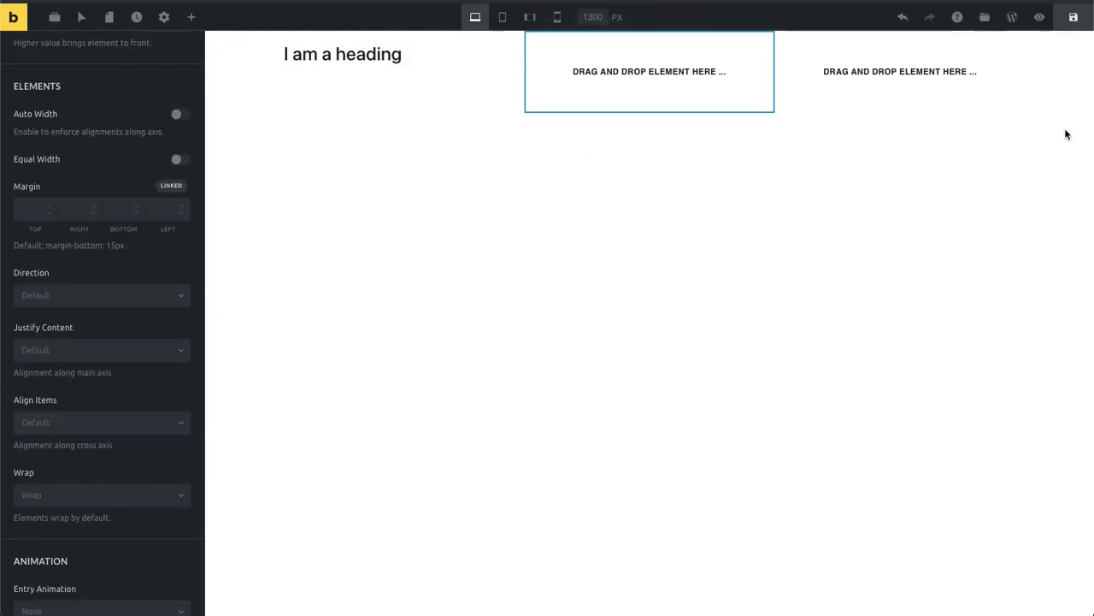
{"action": "left_click", "coordinate": [925, 201]}
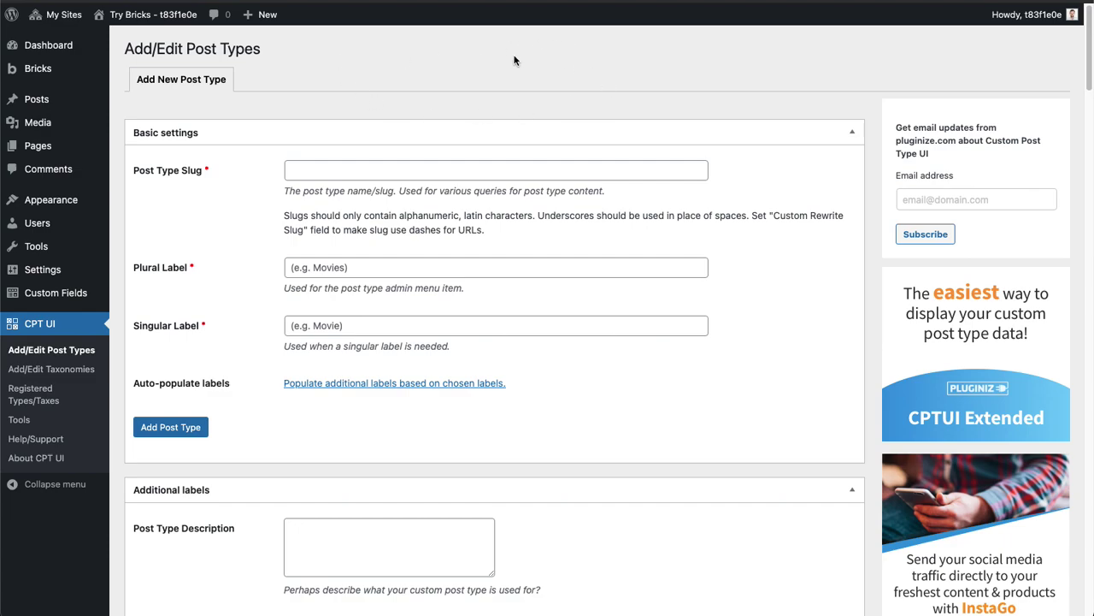
Open the list of pages, select Sample Page and examine the available bulk actions
{"action": "left_click", "coordinate": [79, 152]}
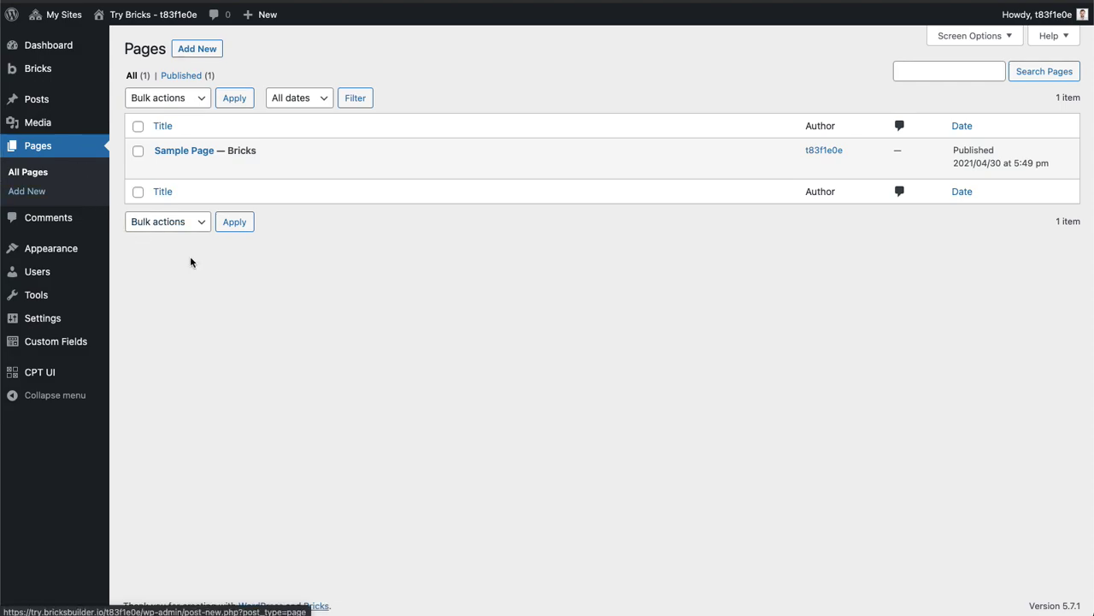
{"action": "left_click", "coordinate": [176, 100]}
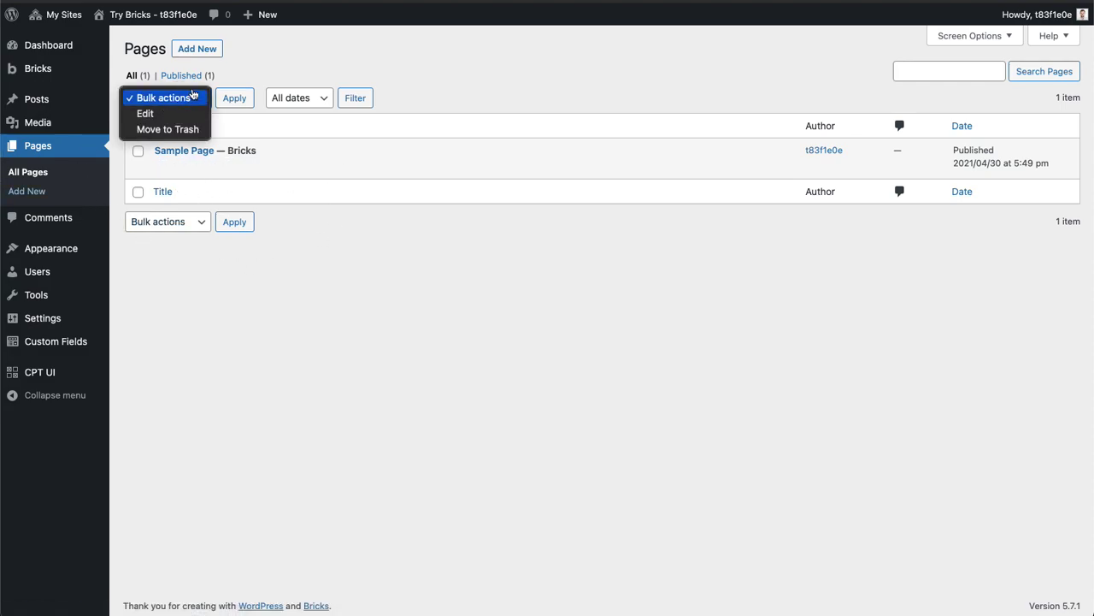
{"action": "left_click", "coordinate": [288, 46]}
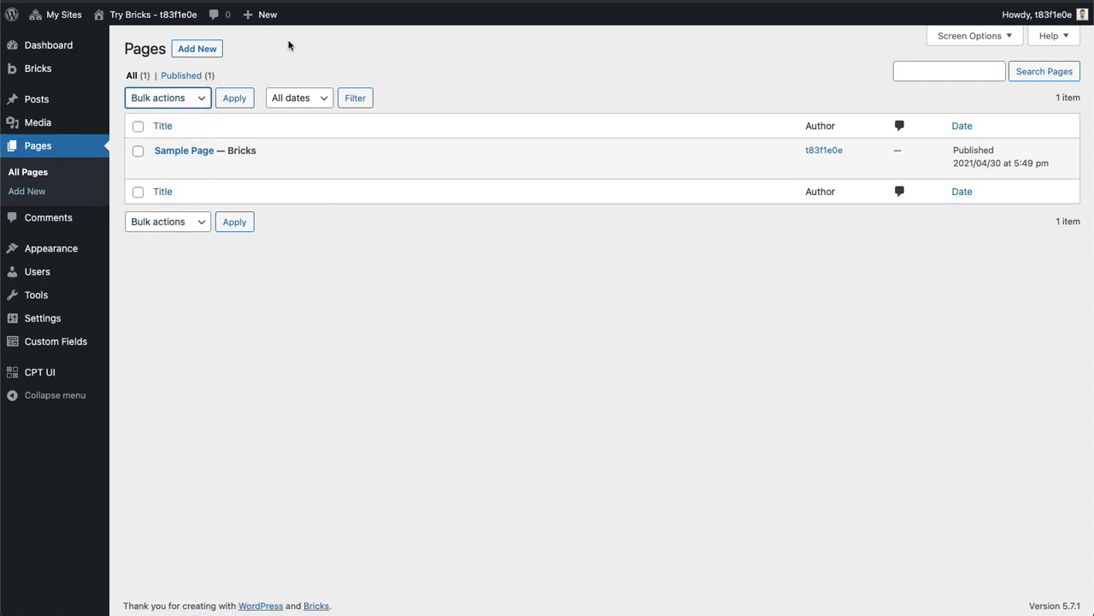
{"action": "left_click", "coordinate": [139, 154]}
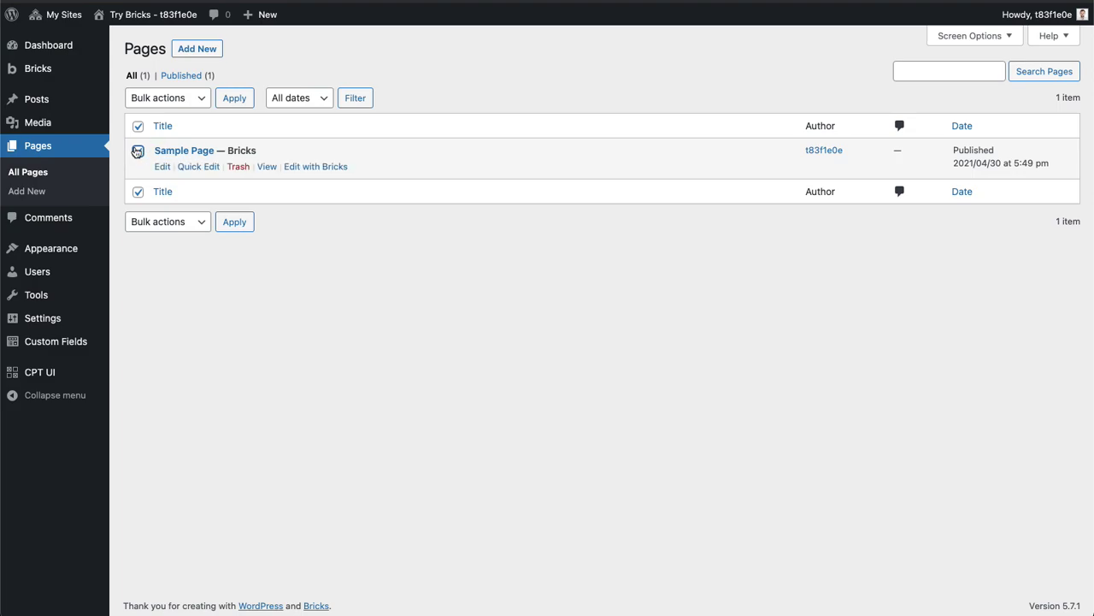
{"action": "left_click", "coordinate": [180, 99]}
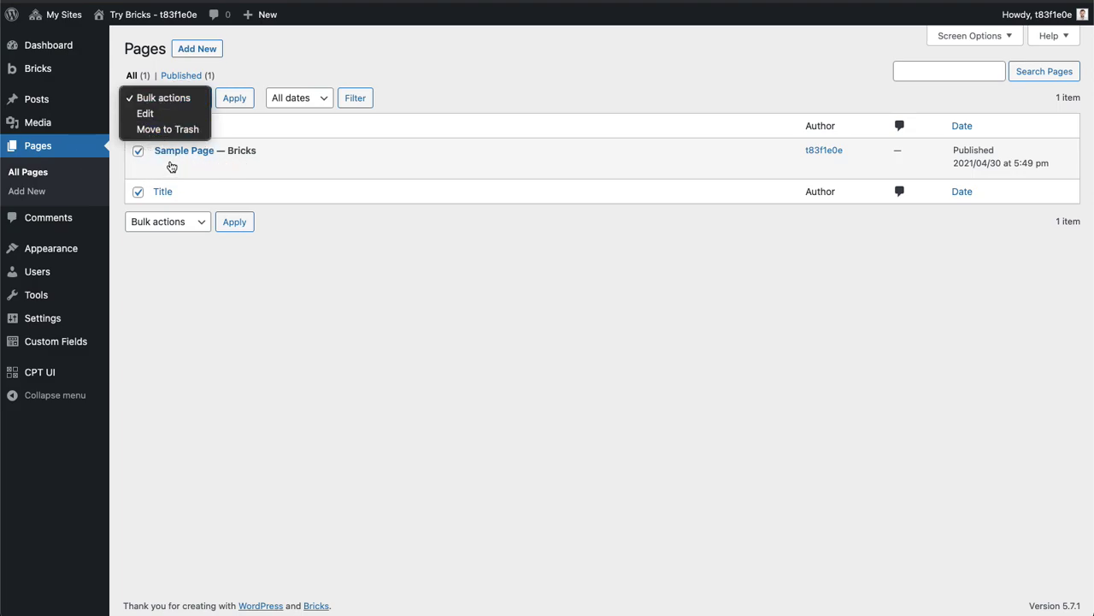
{"action": "left_click", "coordinate": [311, 54]}
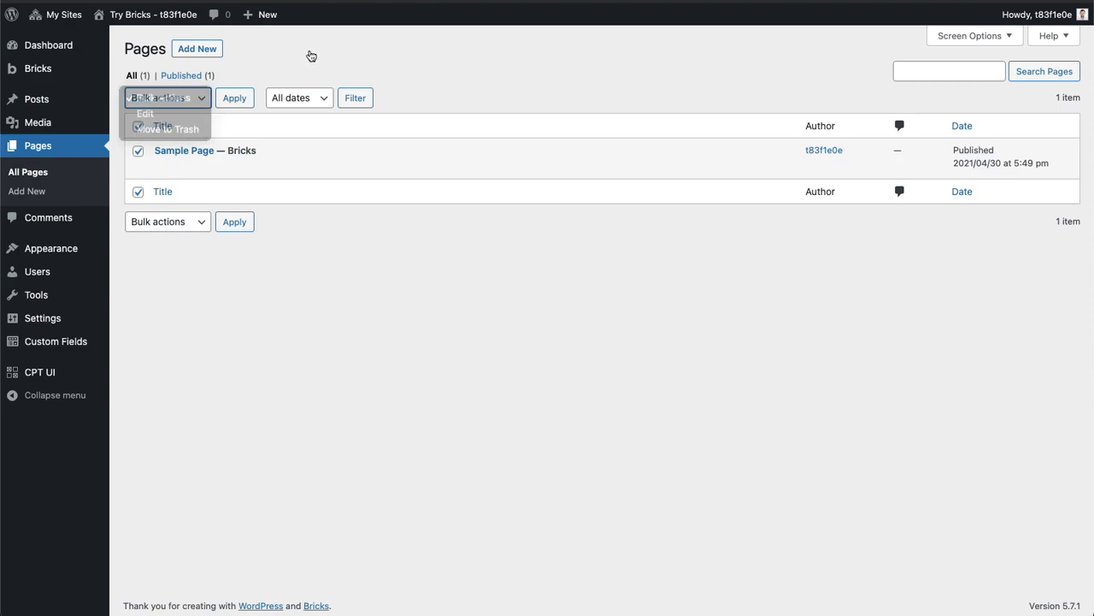
{"action": "left_click", "coordinate": [427, 65]}
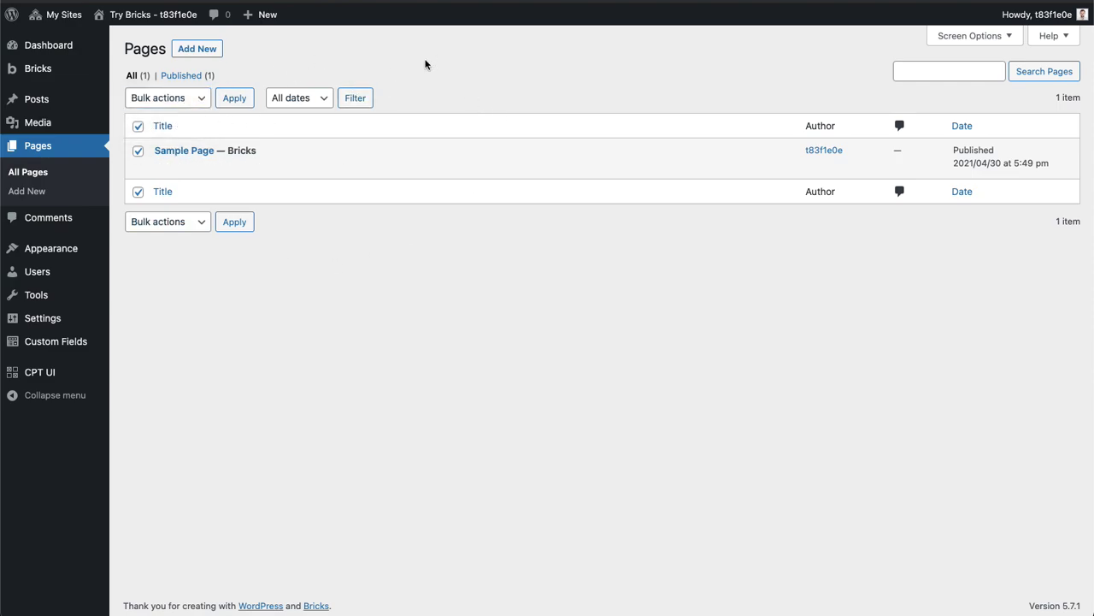